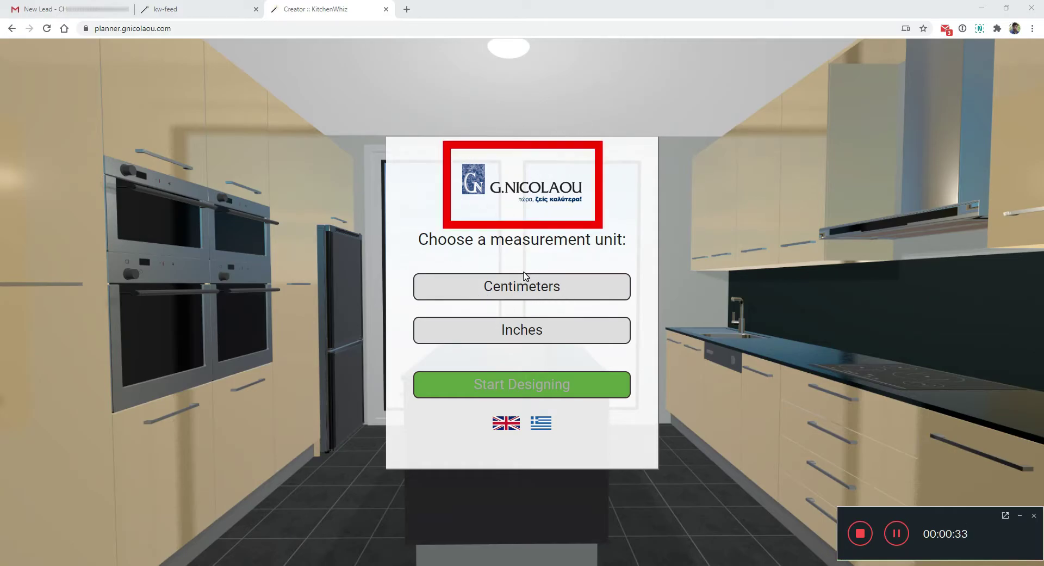
Choose centimetres as the measurement unit for the new kitchen design
left_click(520, 288)
Start designing and stretch the default 400 × 400 cm room to 610 × 407 cm
left_click(518, 382)
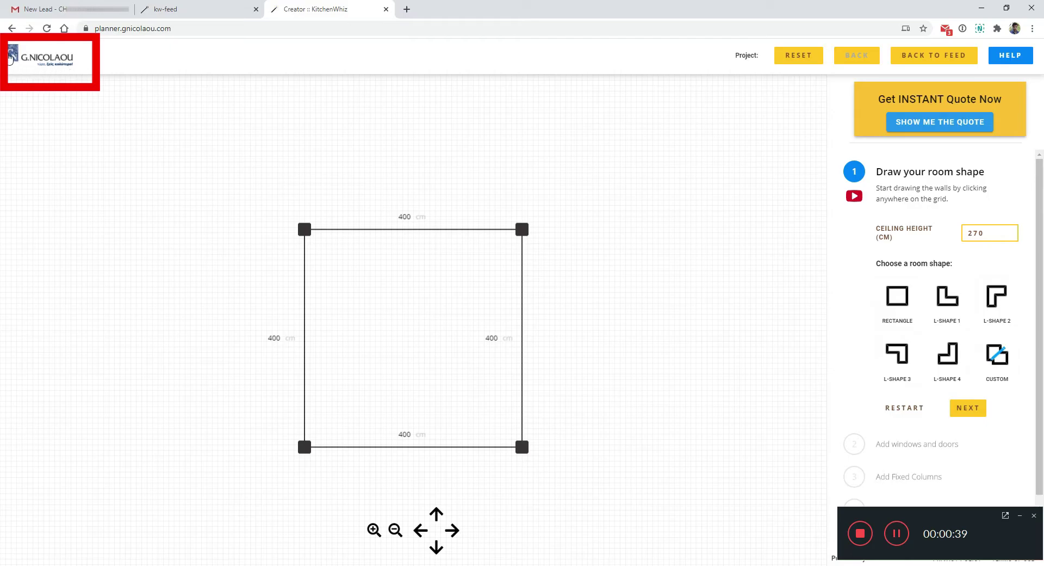
left_click_drag(502, 178, 618, 175)
left_click(518, 228)
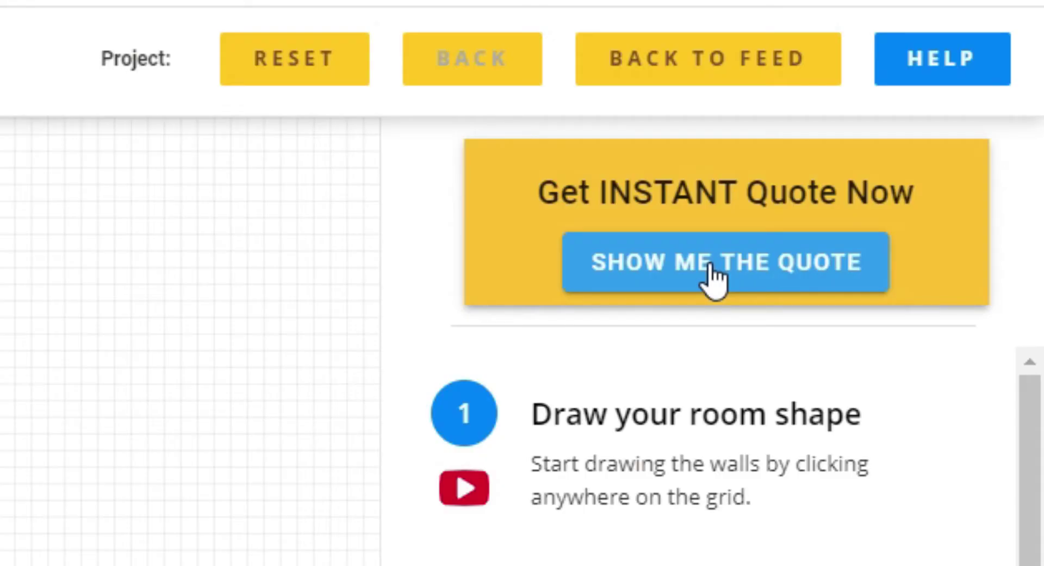
Open the instant-quote form and close it without filling it in
left_click(711, 265)
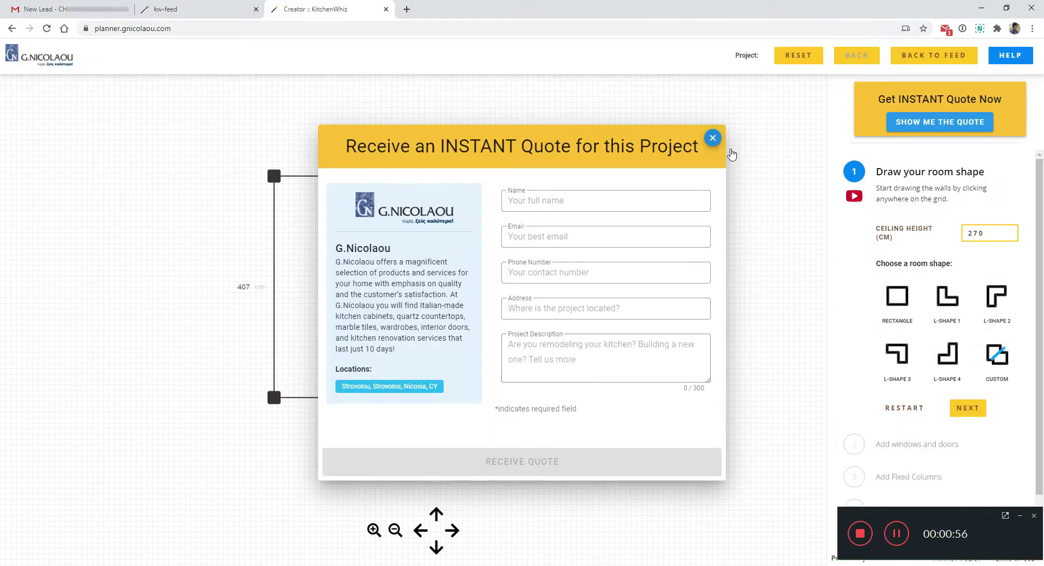
left_click(712, 138)
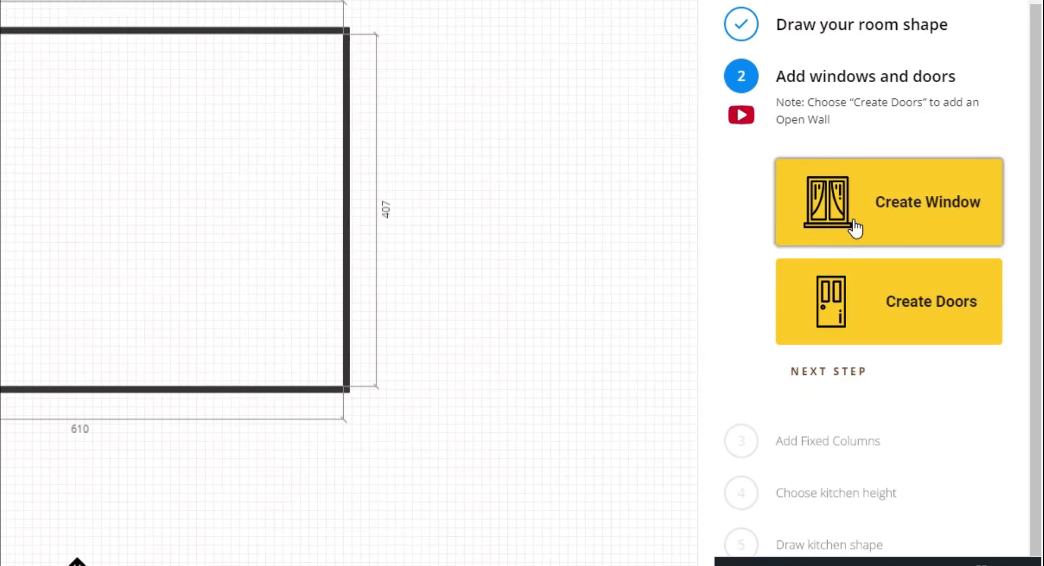
Add a 100 cm standard window to the top wall
left_click(855, 227)
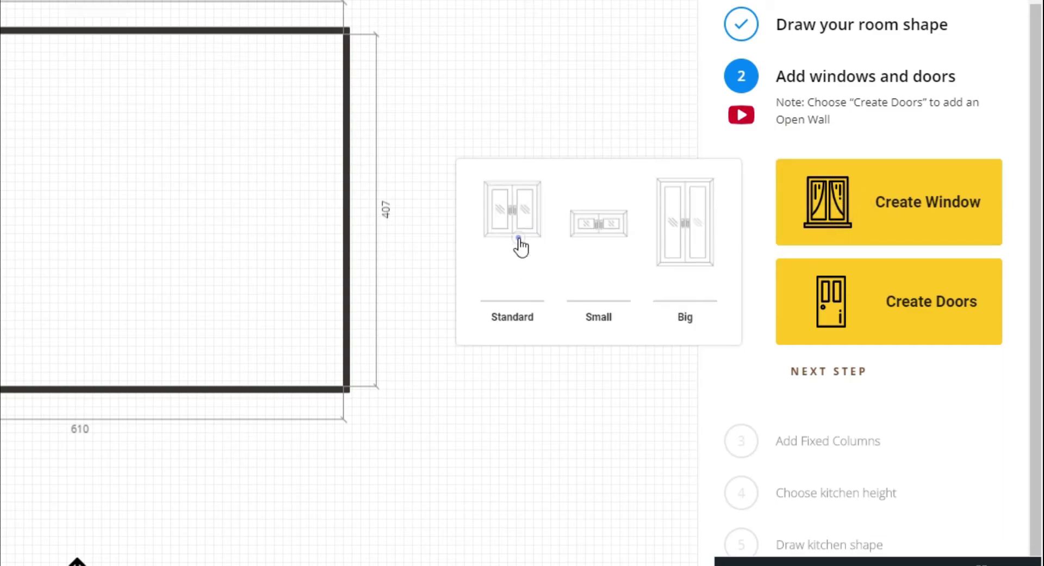
left_click(518, 250)
left_click(546, 534)
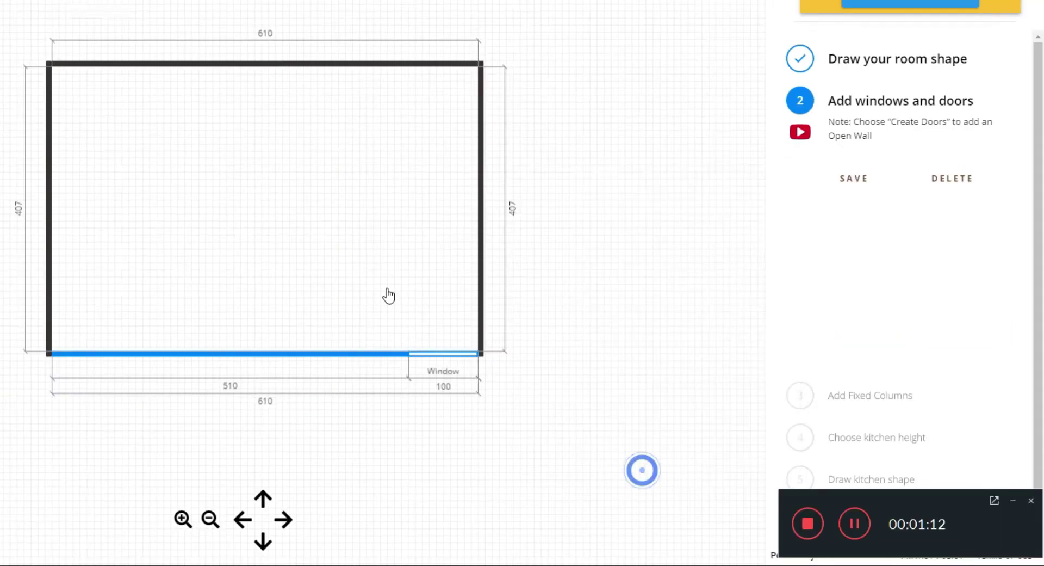
left_click(251, 74)
left_click(864, 179)
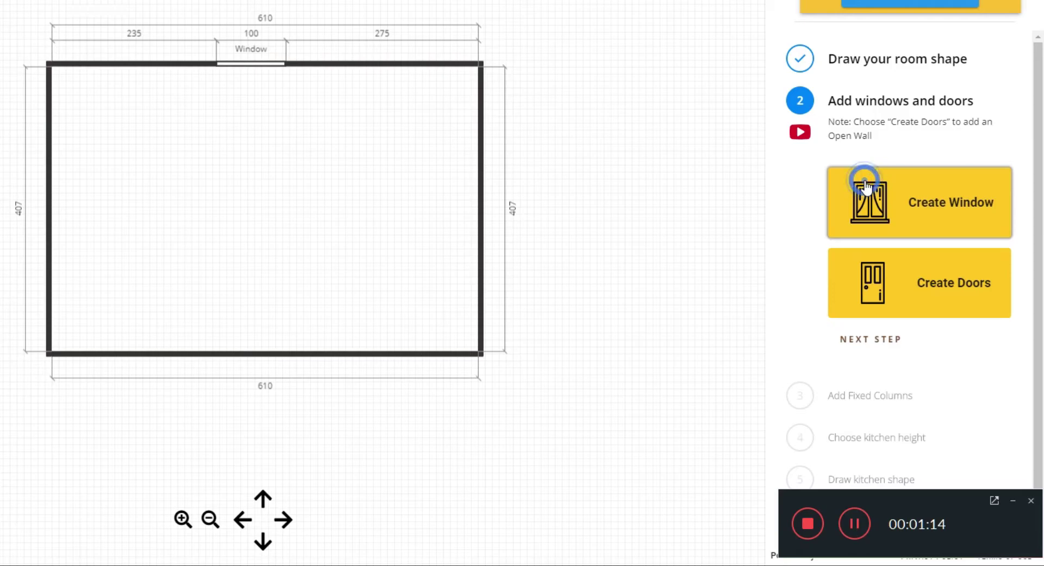
Add an 80 cm standard door to the right wall and continue past fixed columns
left_click(893, 289)
left_click(541, 234)
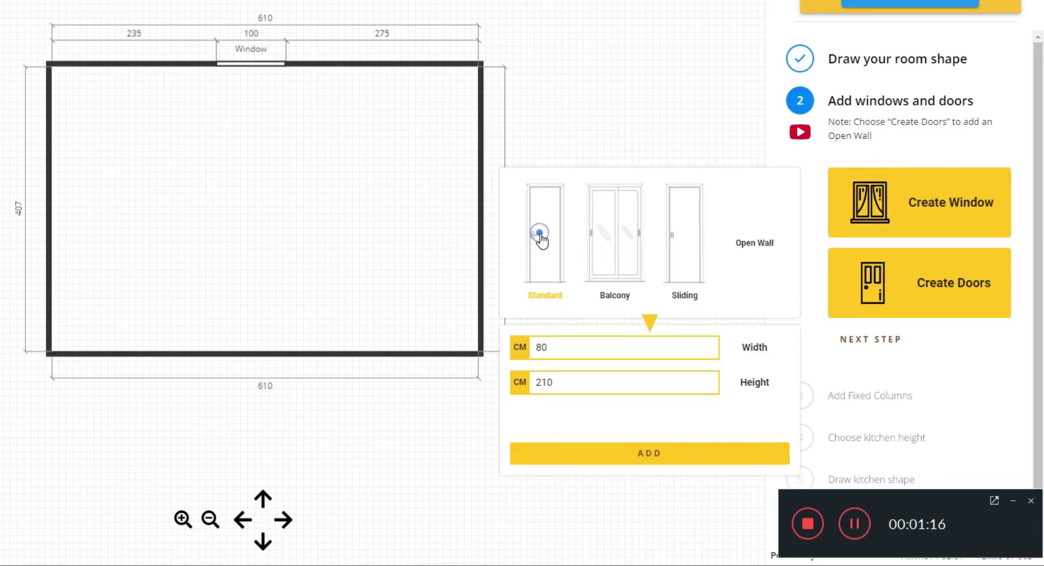
left_click(562, 450)
left_click(487, 301)
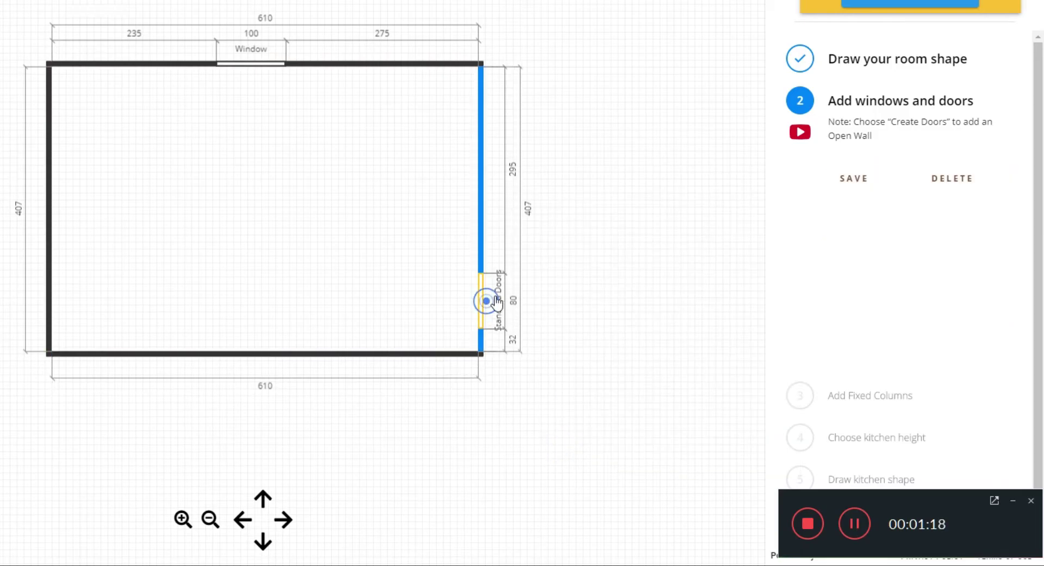
left_click(852, 181)
left_click(892, 338)
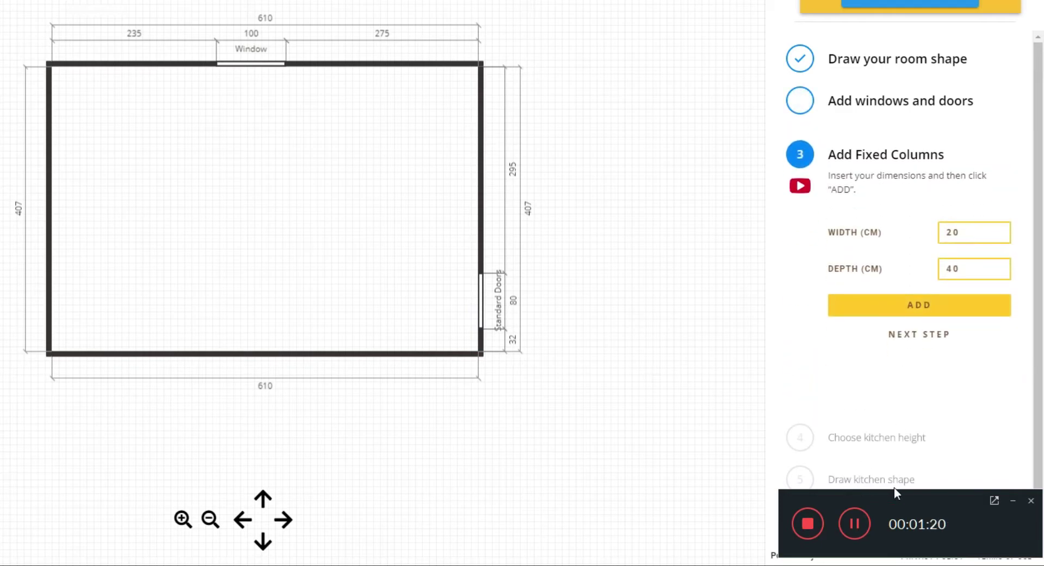
left_click(1013, 500)
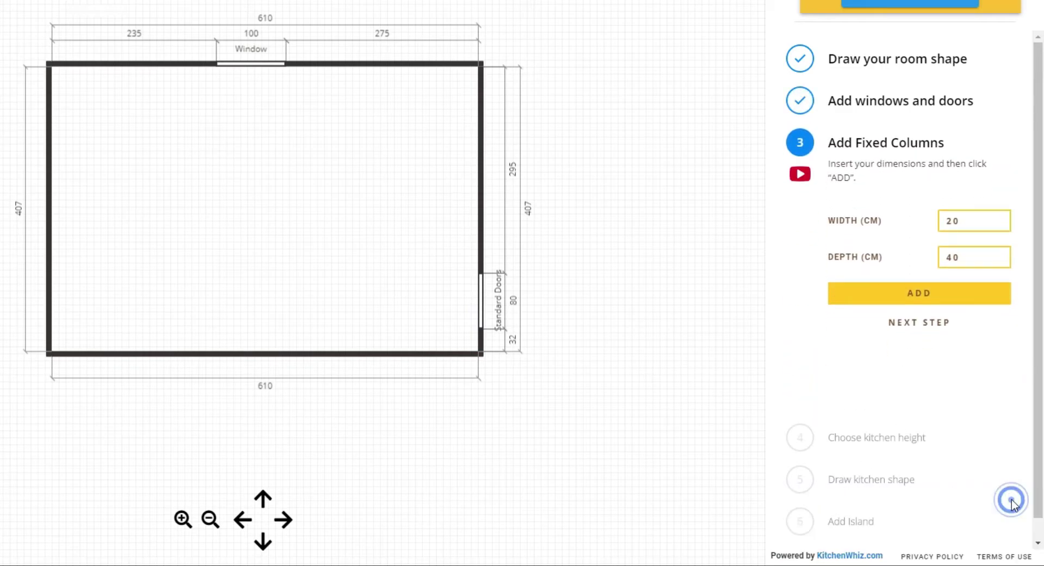
left_click(895, 294)
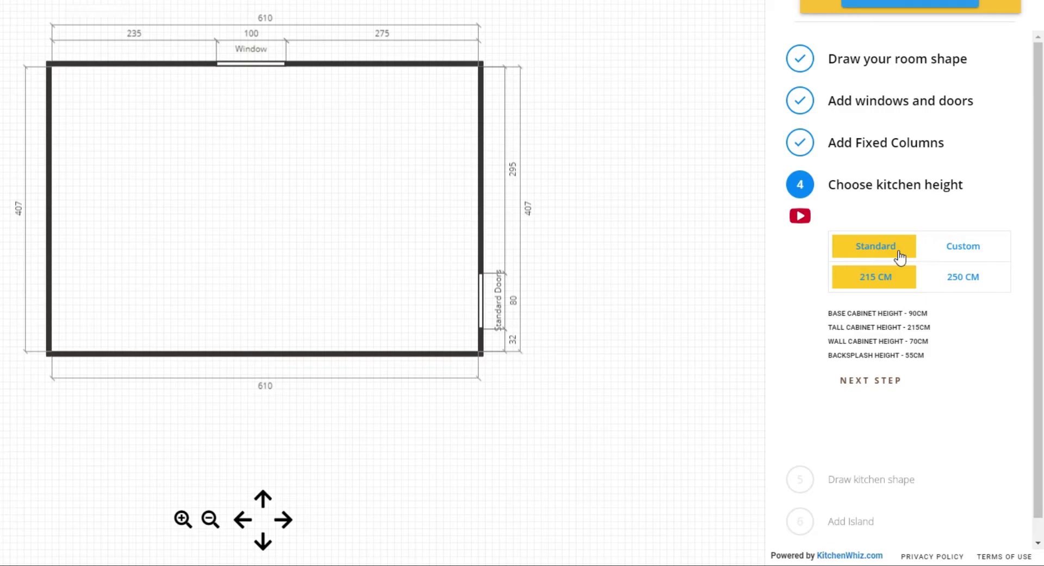
Keep the standard 215 cm height and run base cabinets from the window to the right wall
left_click(910, 260)
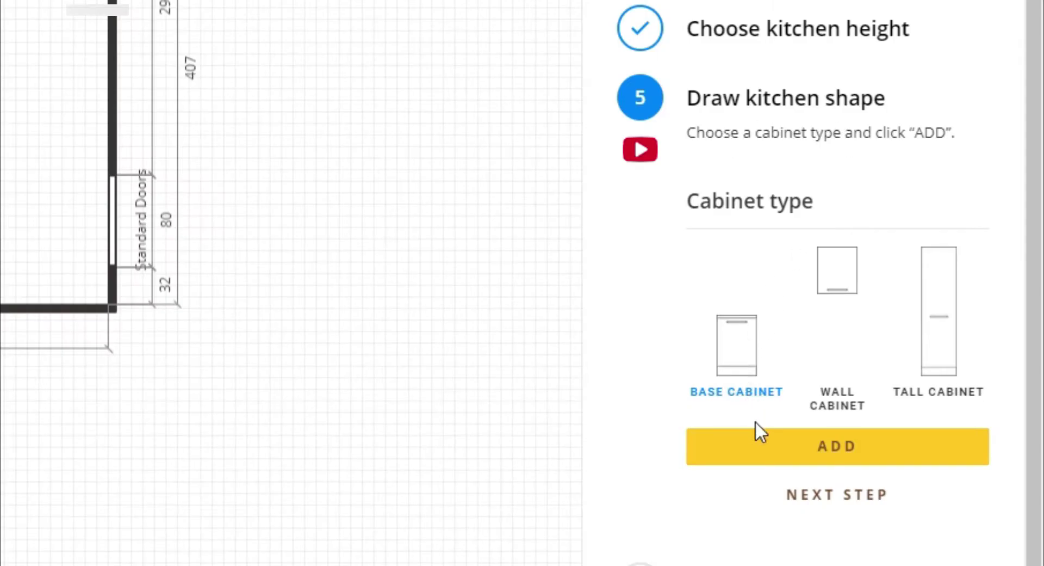
left_click(758, 455)
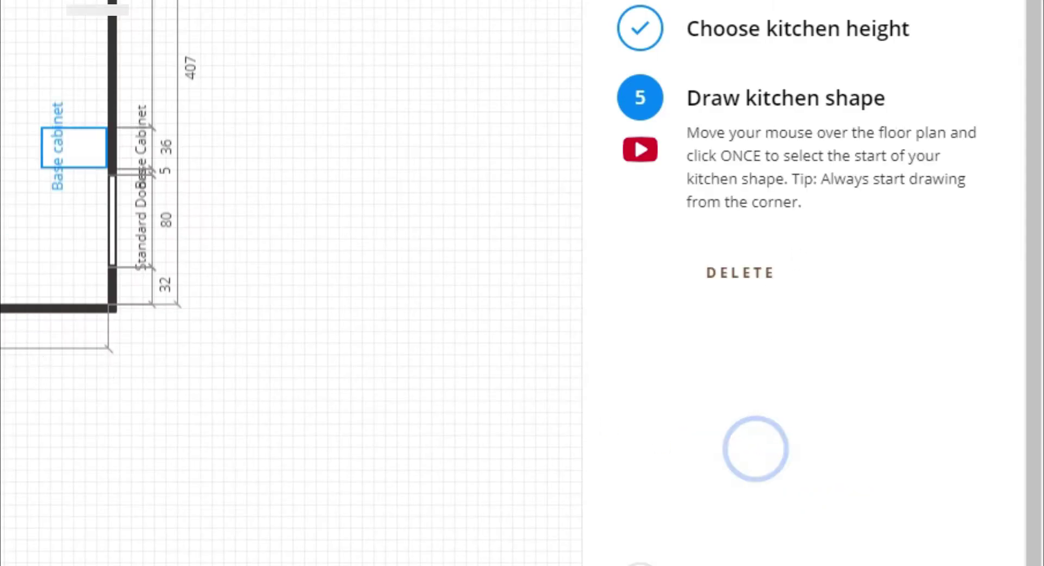
left_click(180, 70)
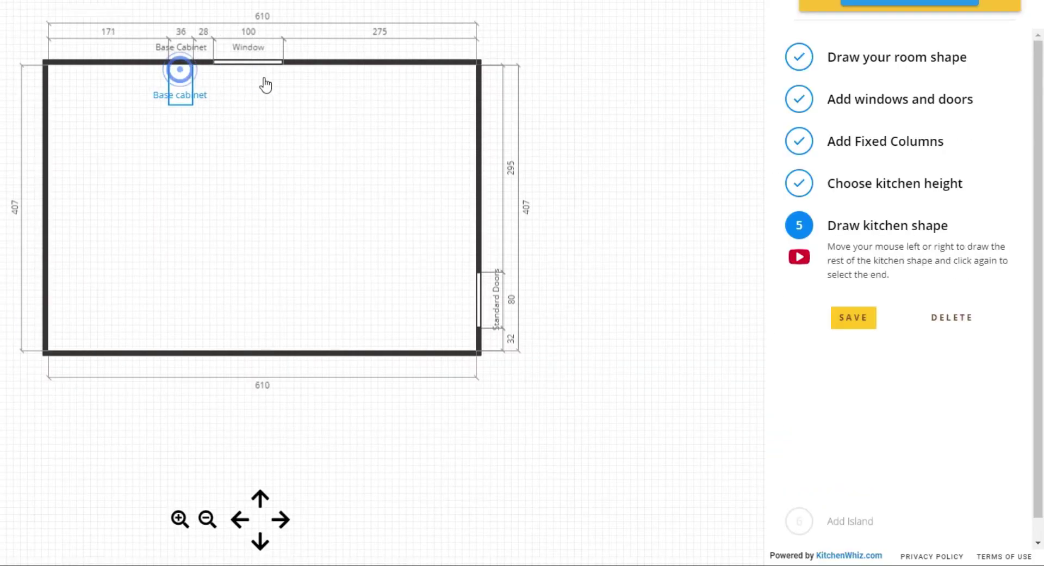
left_click(494, 93)
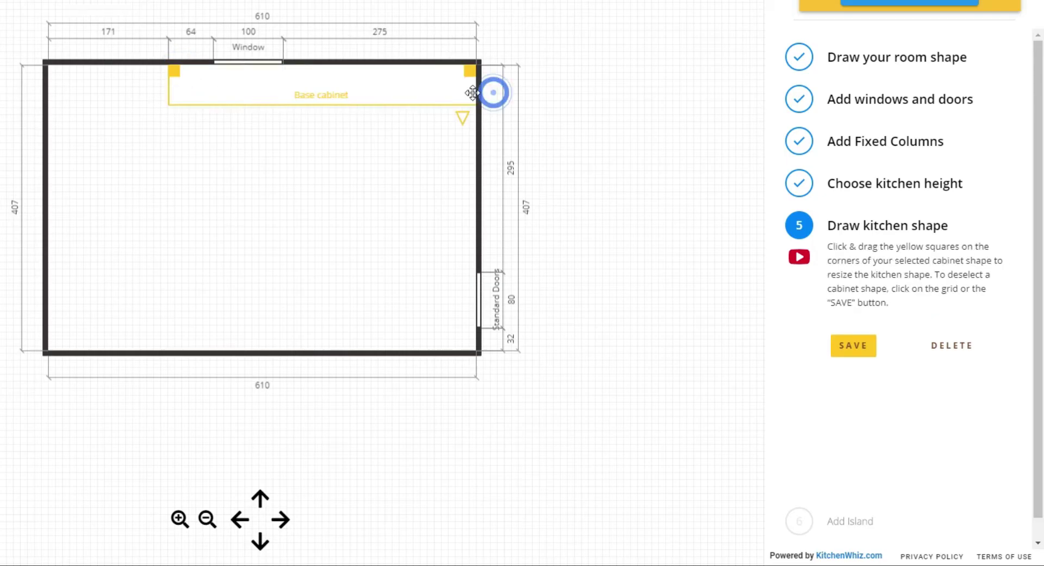
left_click(854, 346)
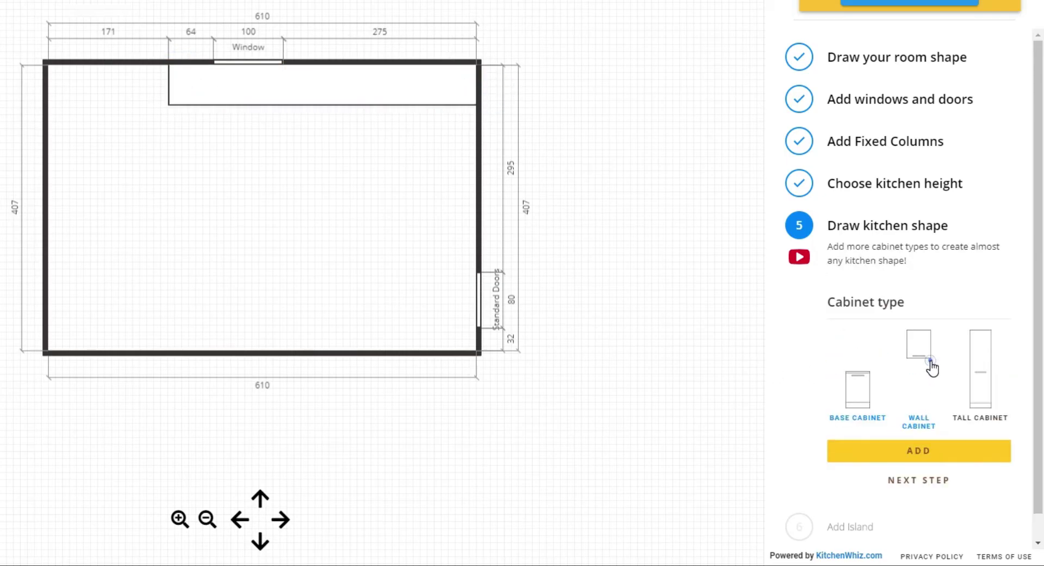
Add a wall cabinet section from the window to the right wall
left_click(931, 362)
left_click(908, 459)
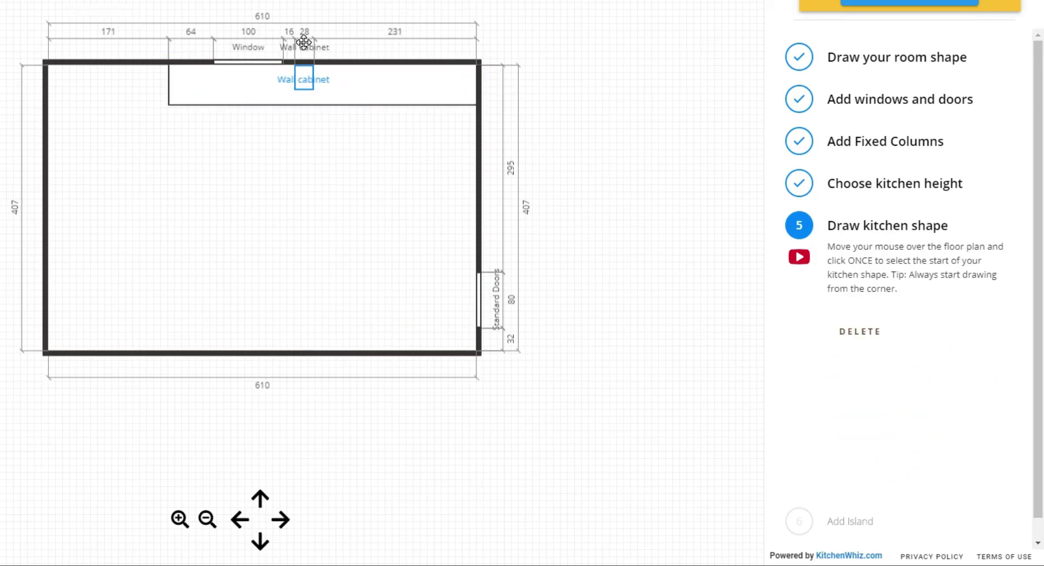
left_click(290, 43)
left_click(495, 61)
left_click(848, 348)
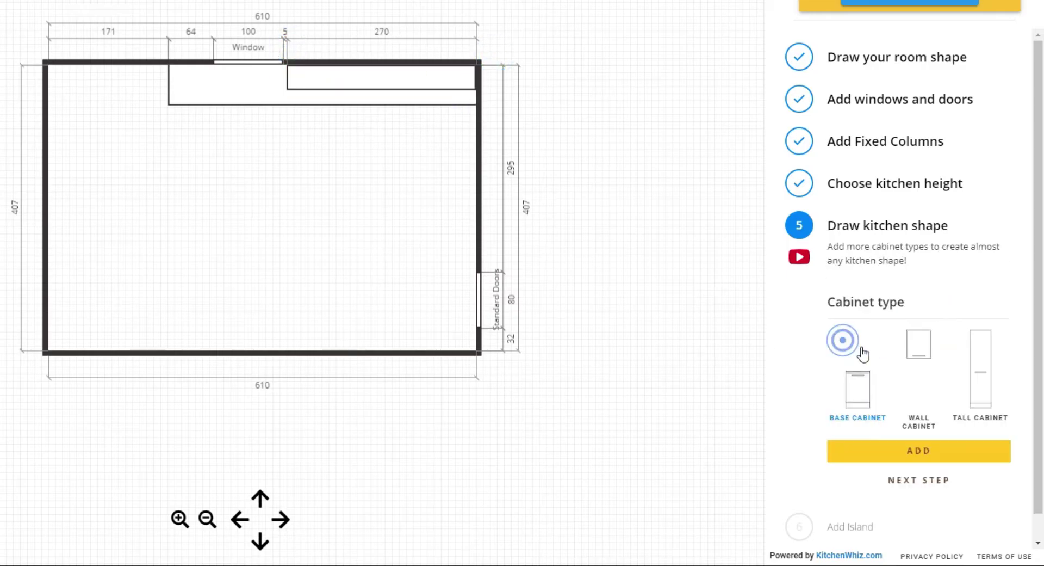
Add a tall cabinet at the top-left corner of the top wall
left_click(983, 369)
left_click(902, 457)
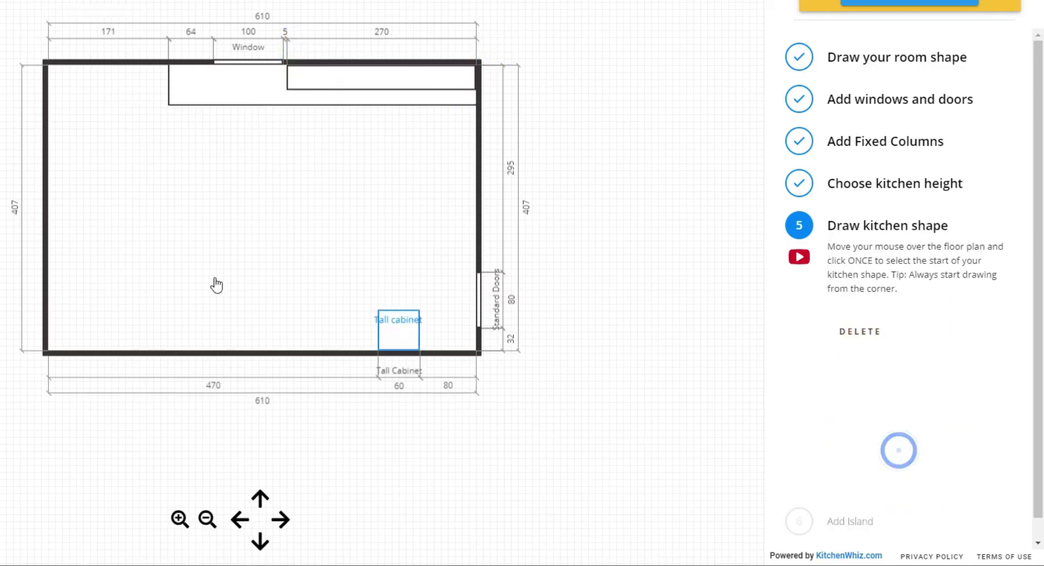
left_click(158, 75)
left_click(45, 70)
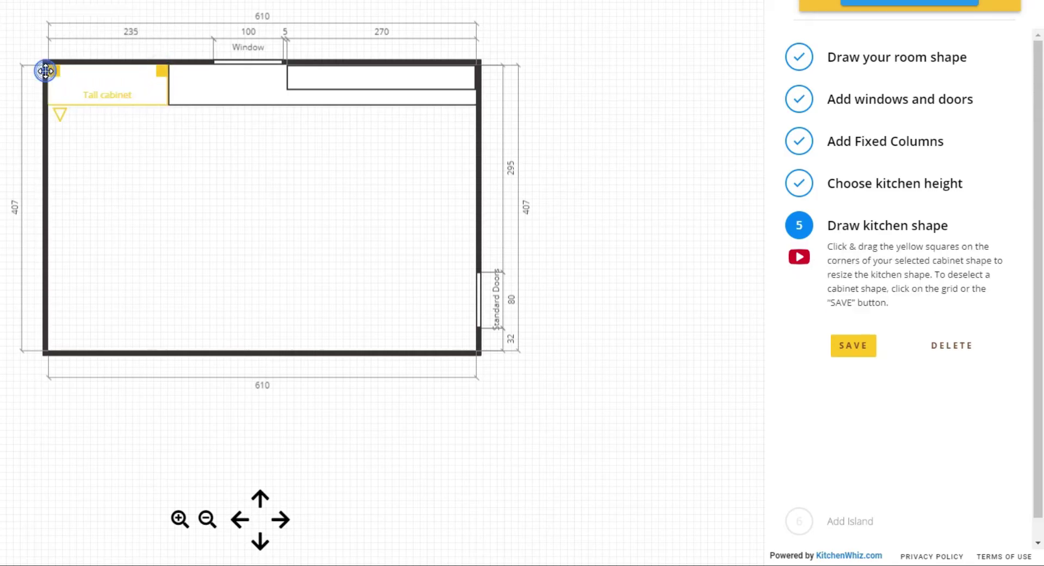
left_click(197, 146)
Add a small wall cabinet between the tall cabinet and the window, finishing the cabinets
left_click(919, 360)
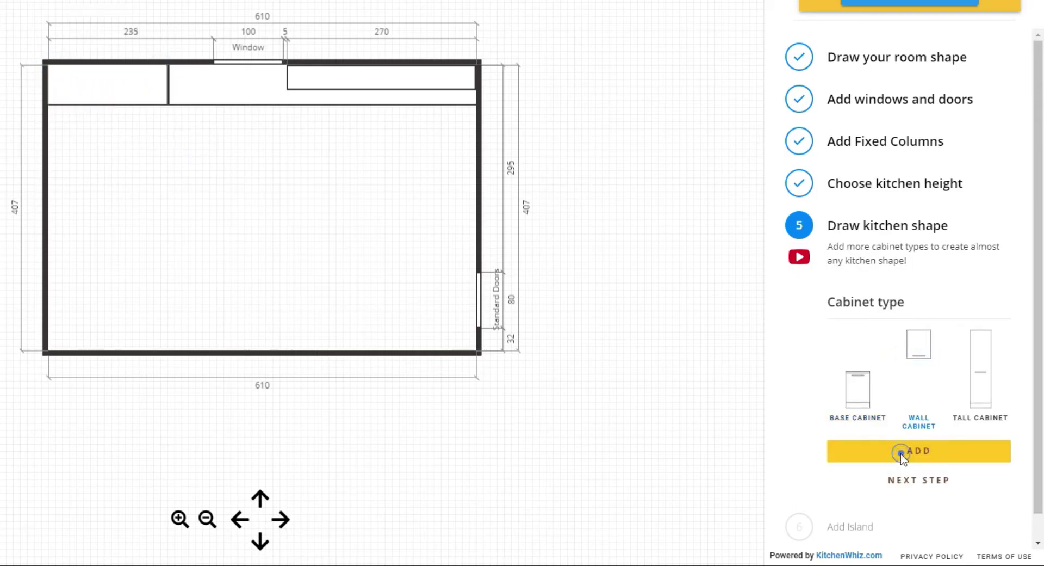
left_click(902, 454)
left_click(206, 82)
left_click(165, 77)
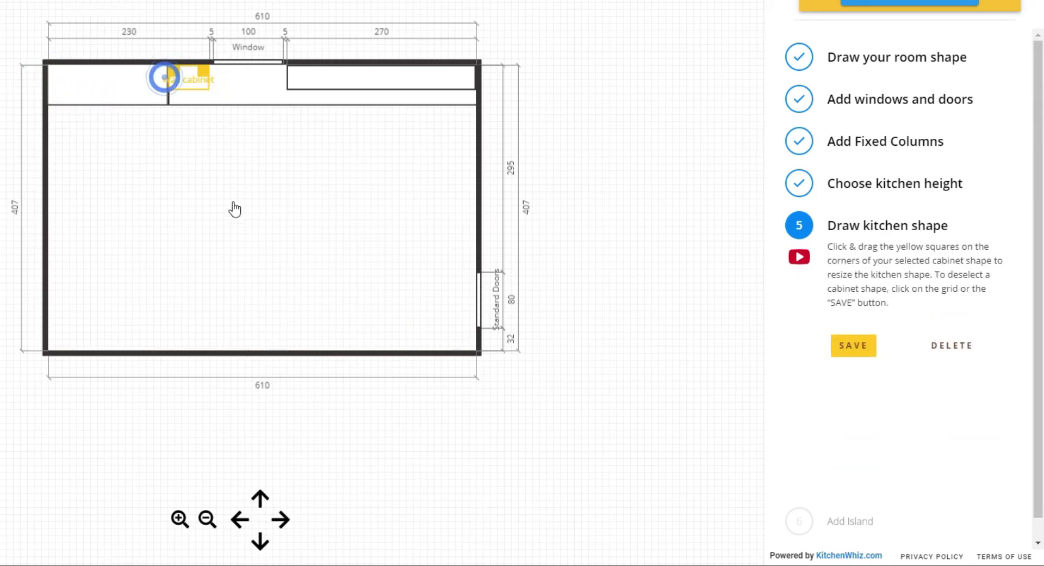
left_click(259, 210)
left_click(887, 455)
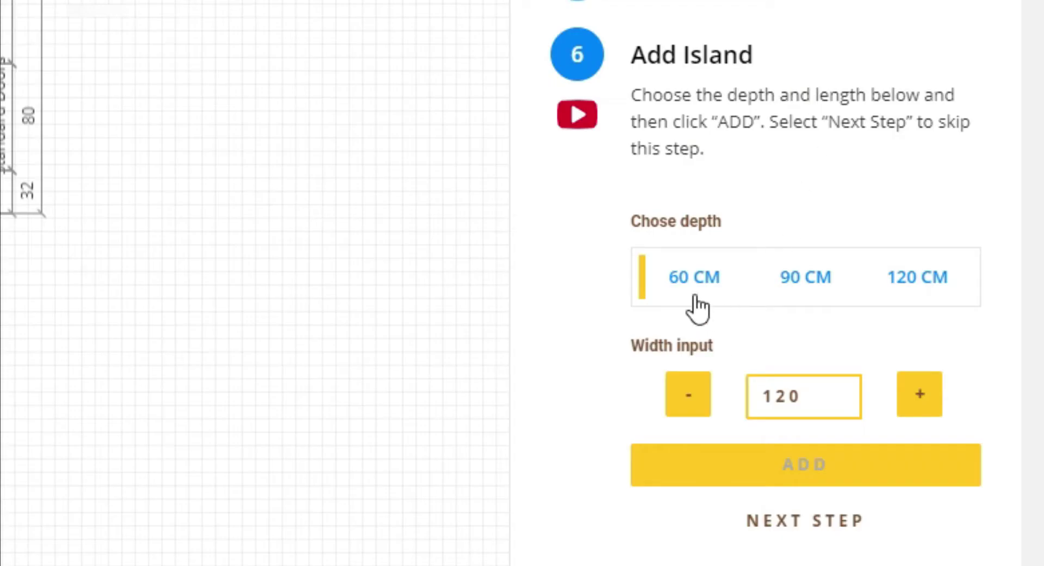
Place a 165 × 60 cm island in the middle of the room
left_click(695, 298)
left_click(921, 394)
left_click(921, 394)
left_click(921, 394)
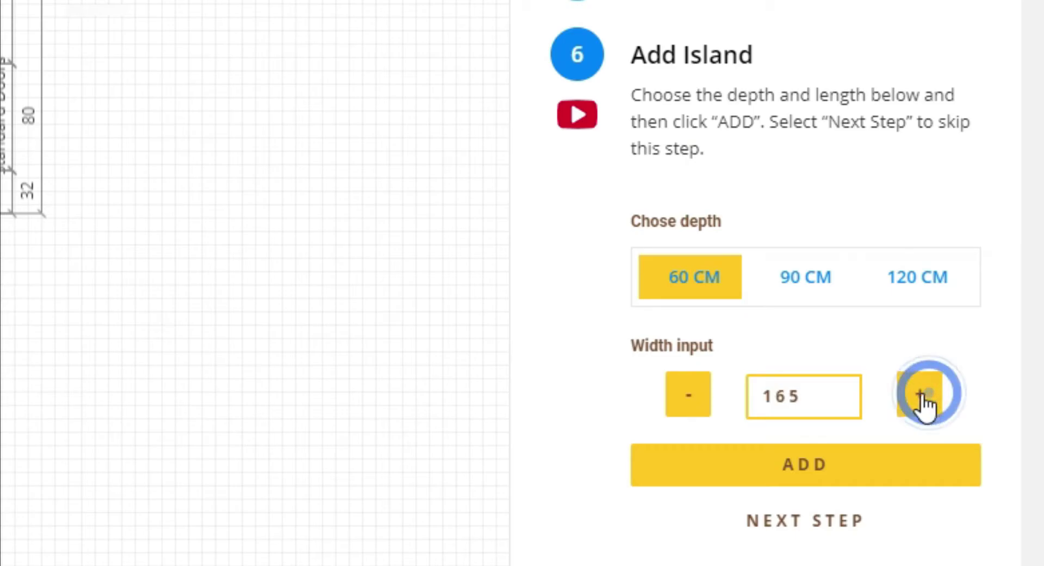
left_click(753, 471)
left_click(243, 181)
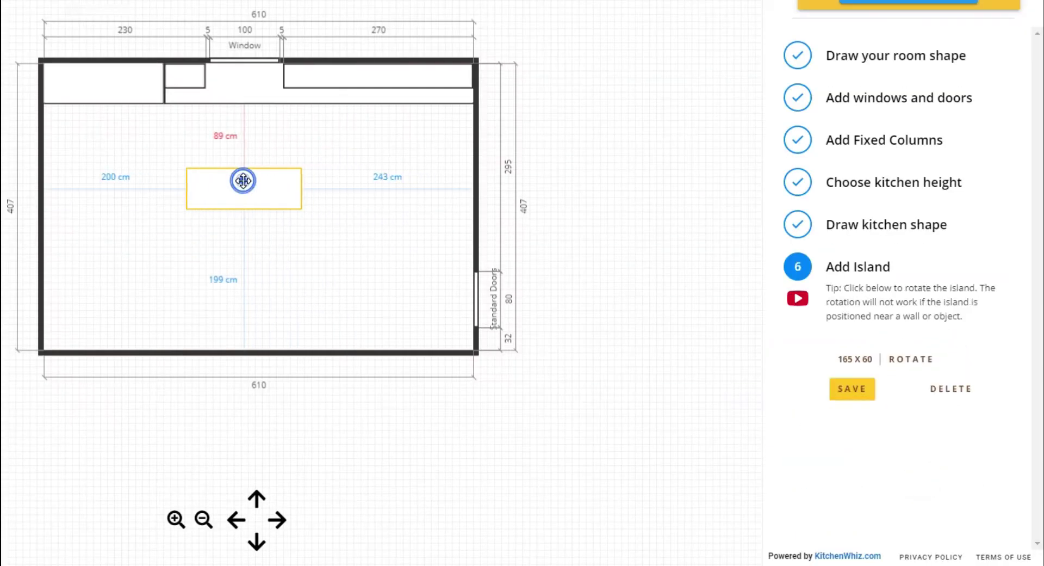
left_click(851, 391)
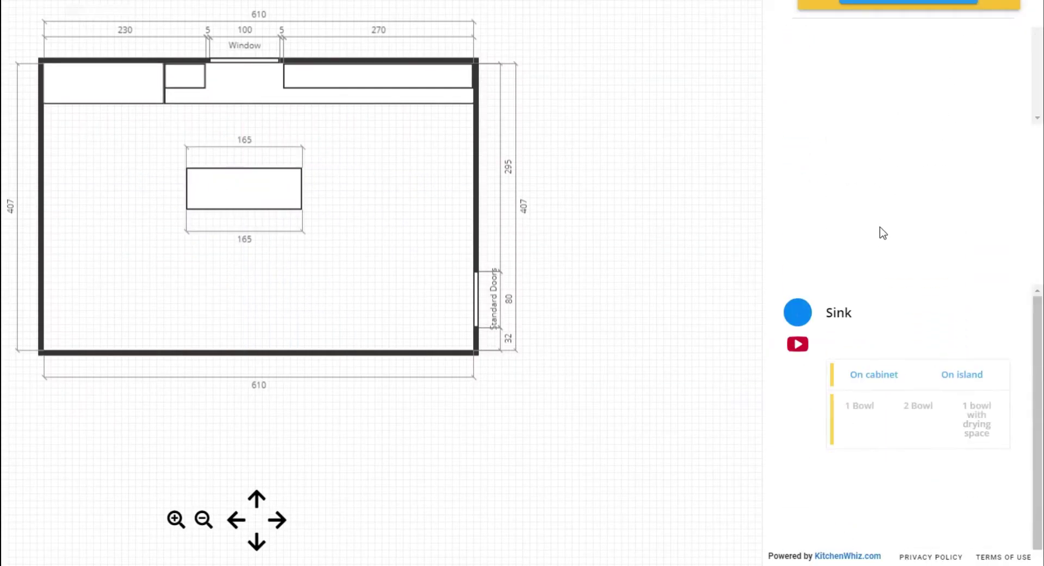
Add a single-bowl sink on a base cabinet and a 45 cm dishwasher
left_click(876, 122)
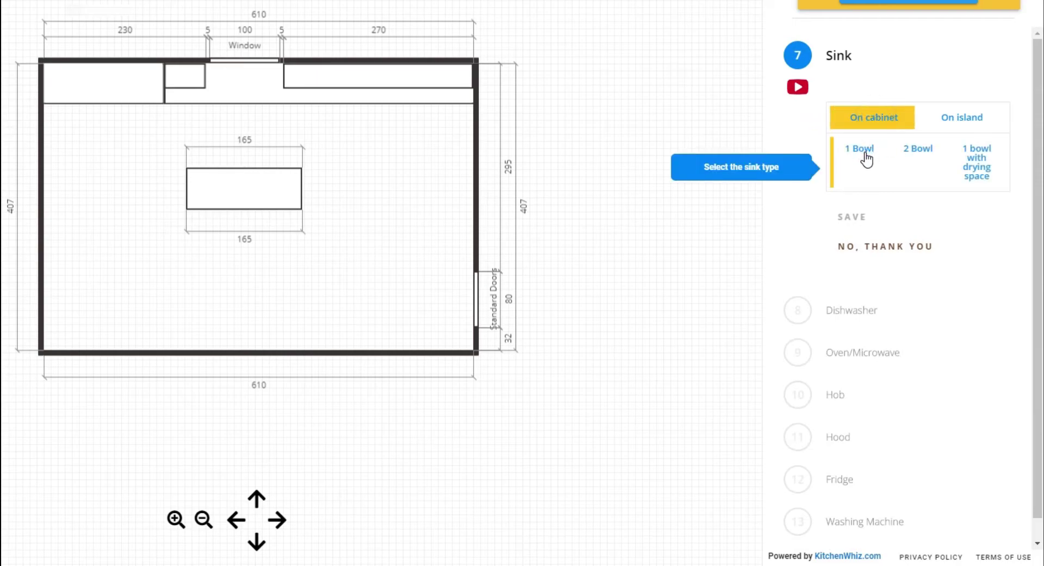
left_click(863, 155)
left_click(852, 217)
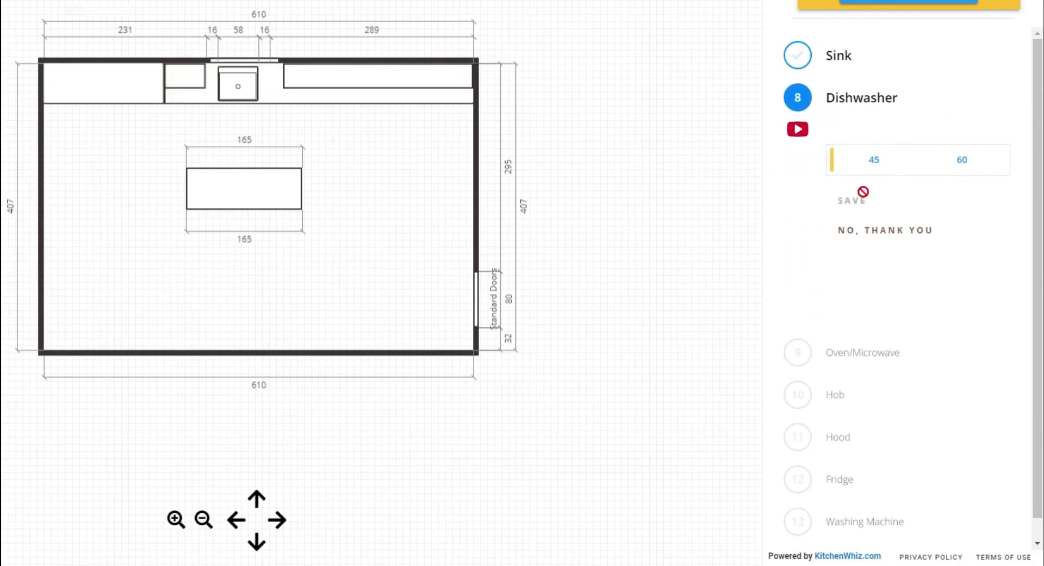
left_click(875, 159)
left_click(852, 202)
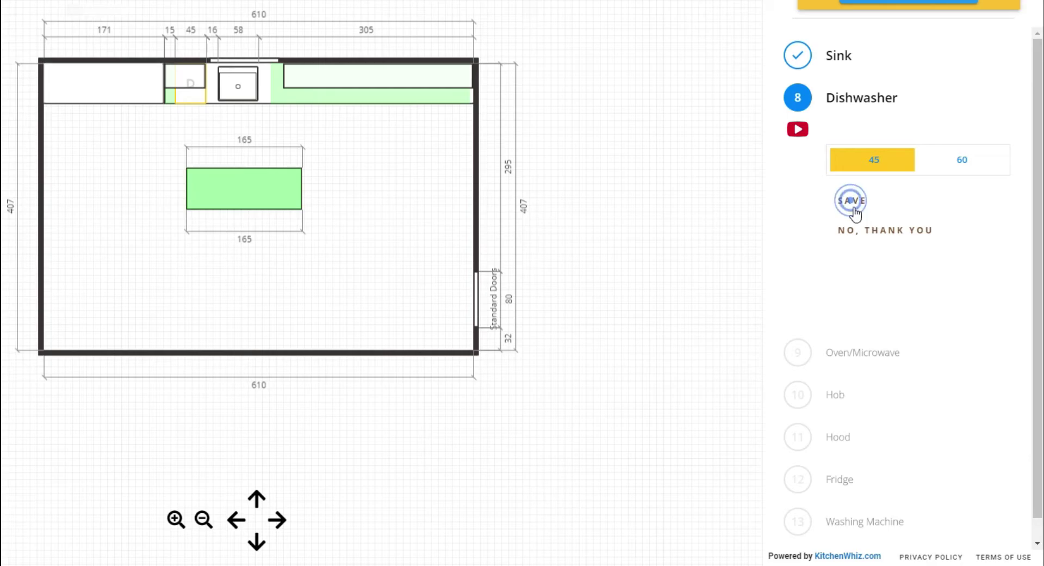
Put an oven + microwave unit on the tall cabinets and confirm its position
left_click(913, 207)
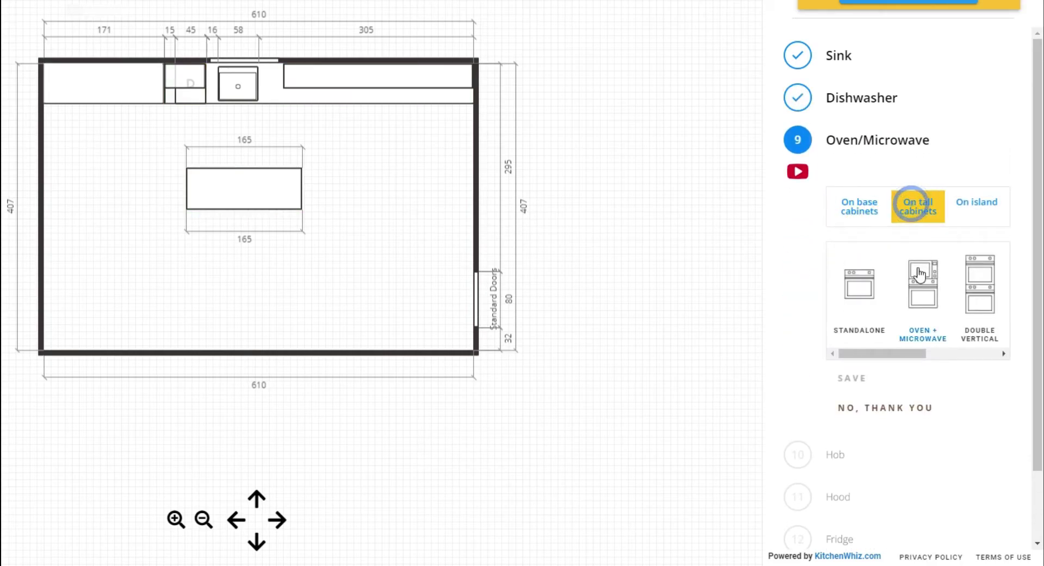
left_click(921, 280)
left_click(146, 86)
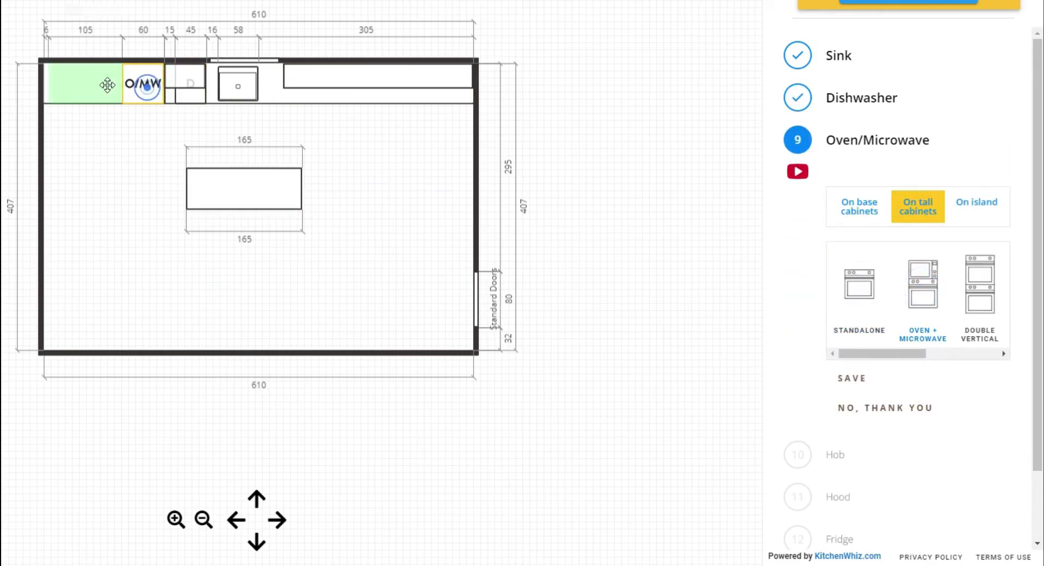
left_click_drag(107, 84, 144, 85)
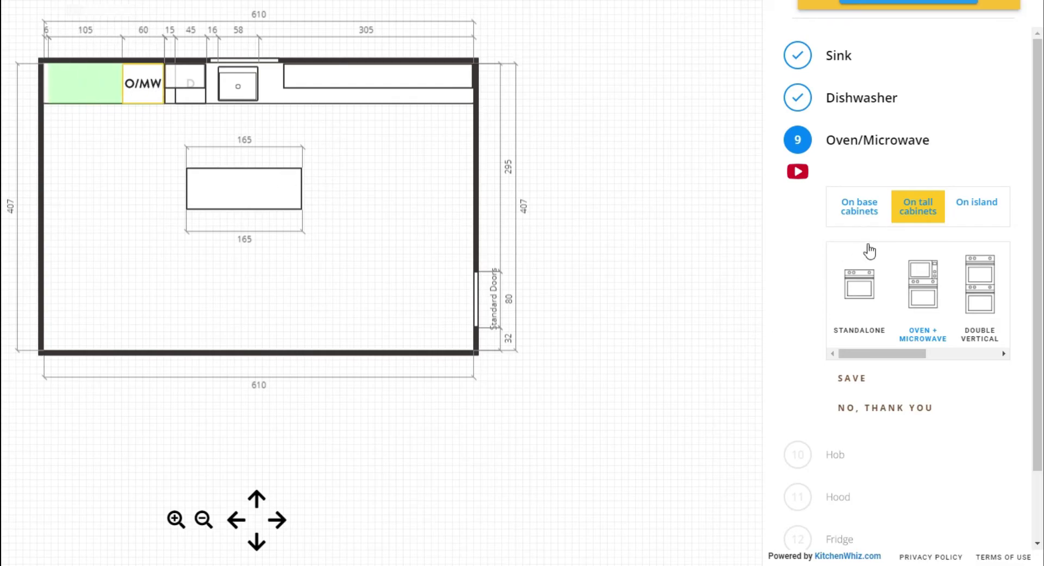
left_click(852, 379)
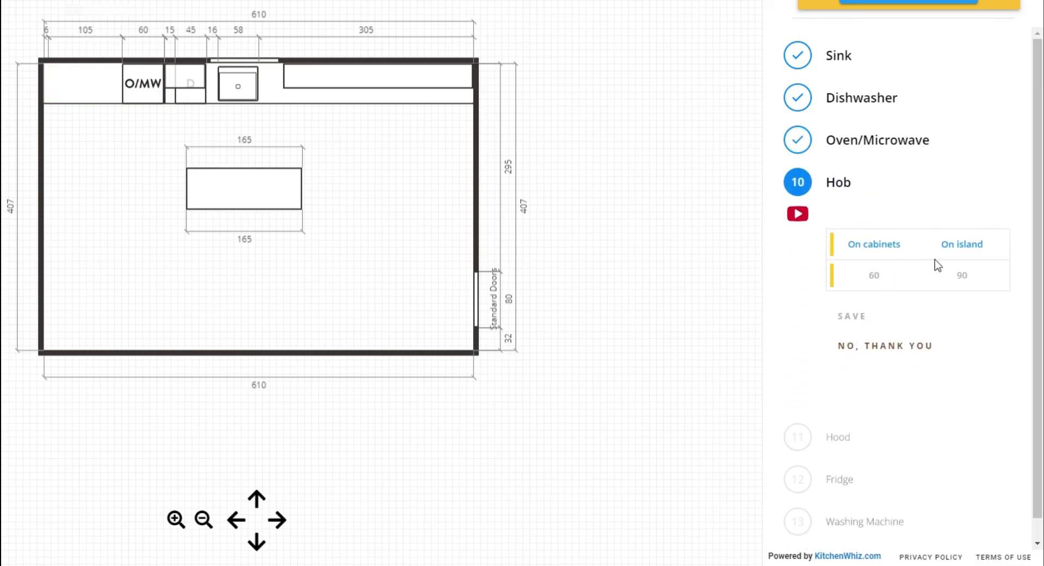
Put a 60 cm hob on the island with a 60 cm freestanding hood
left_click(962, 246)
left_click(874, 275)
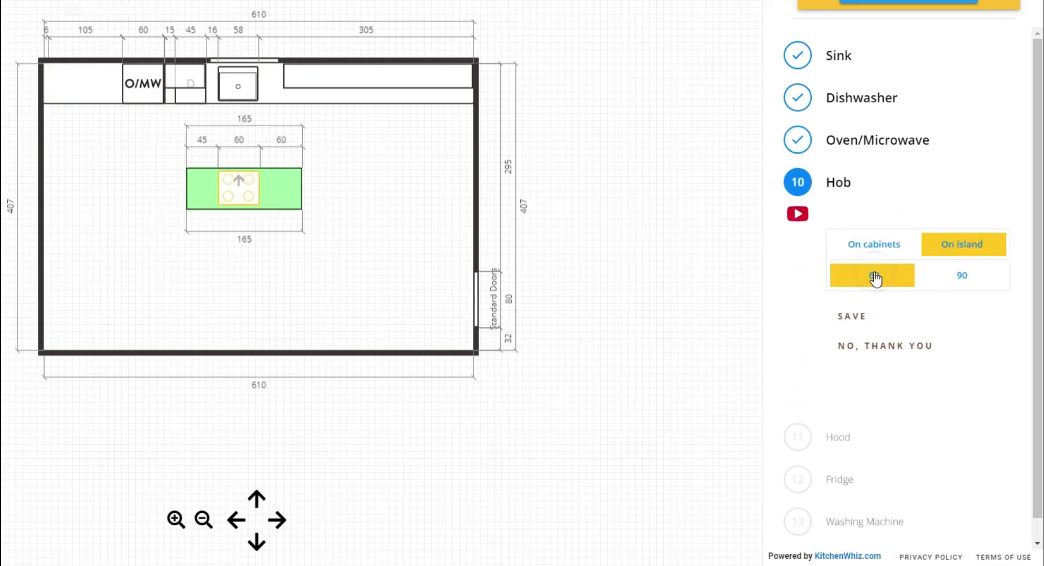
left_click(857, 319)
left_click(966, 287)
left_click(874, 321)
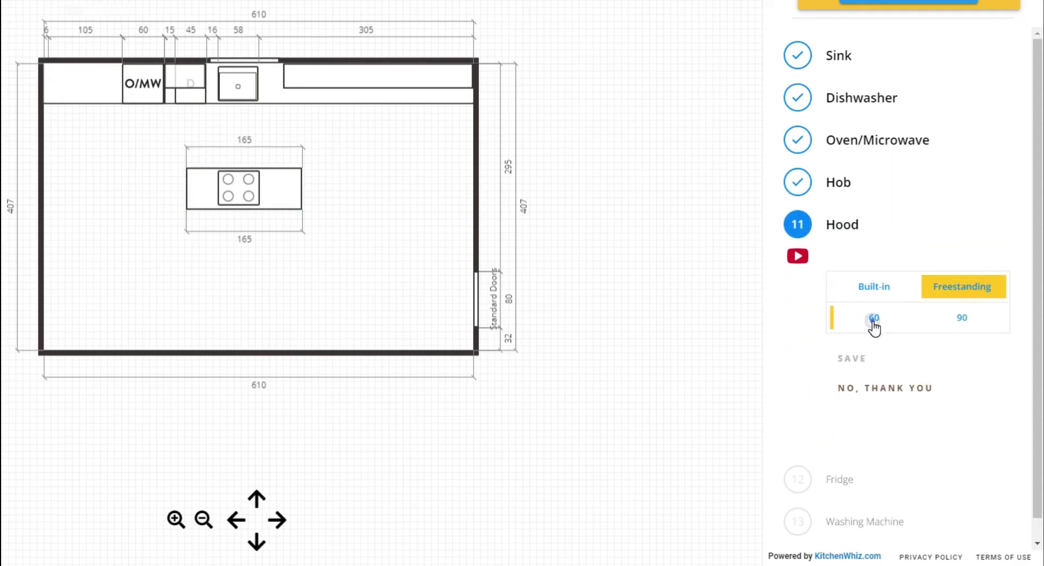
left_click(857, 360)
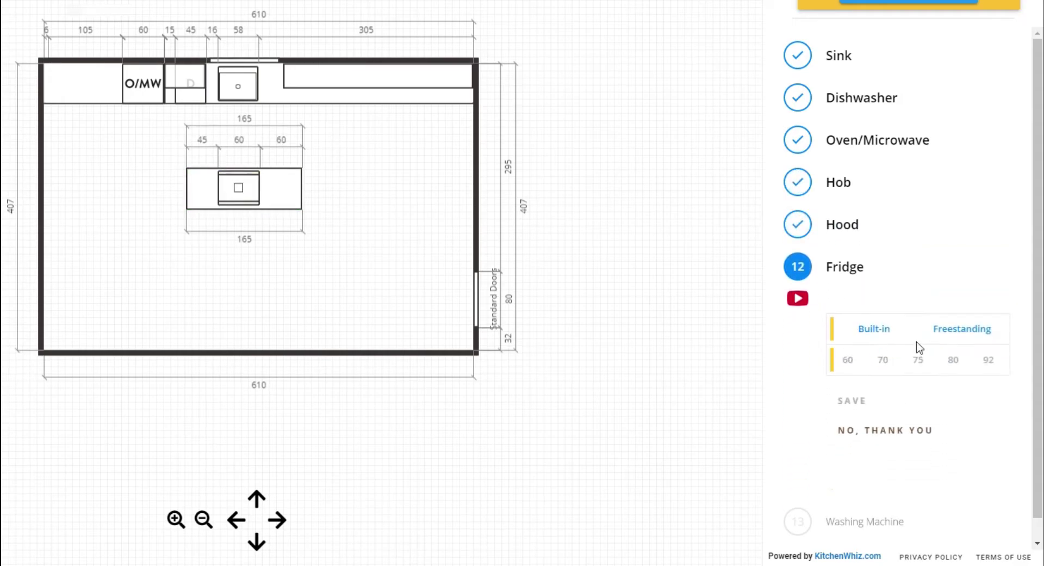
Place an 80 cm freestanding fridge in the top-left corner
left_click(955, 328)
left_click(954, 360)
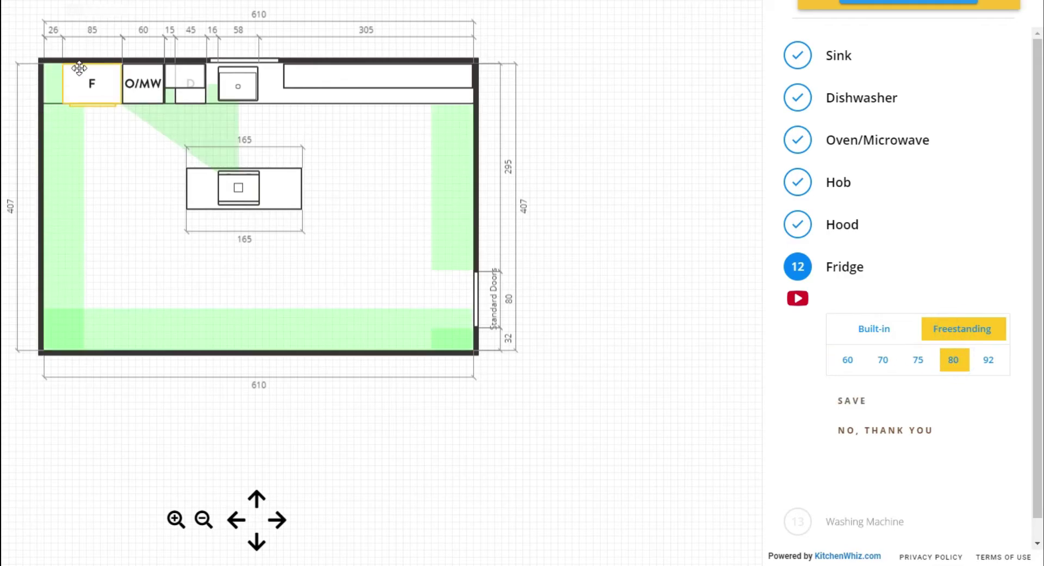
left_click_drag(79, 68, 60, 84)
left_click(135, 186)
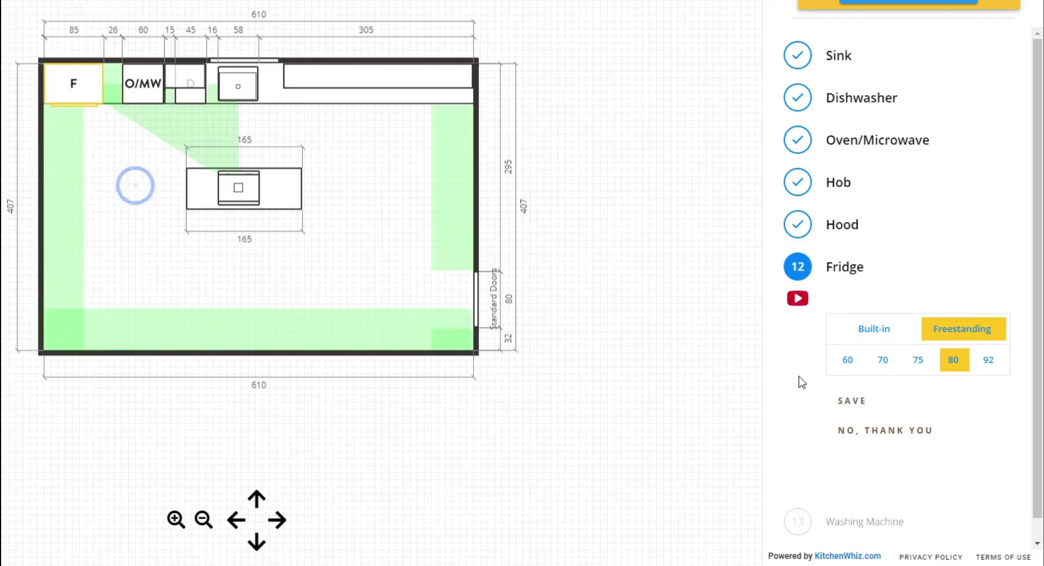
Save the fridge and washing machine steps to reach Edit Front Views
left_click(852, 401)
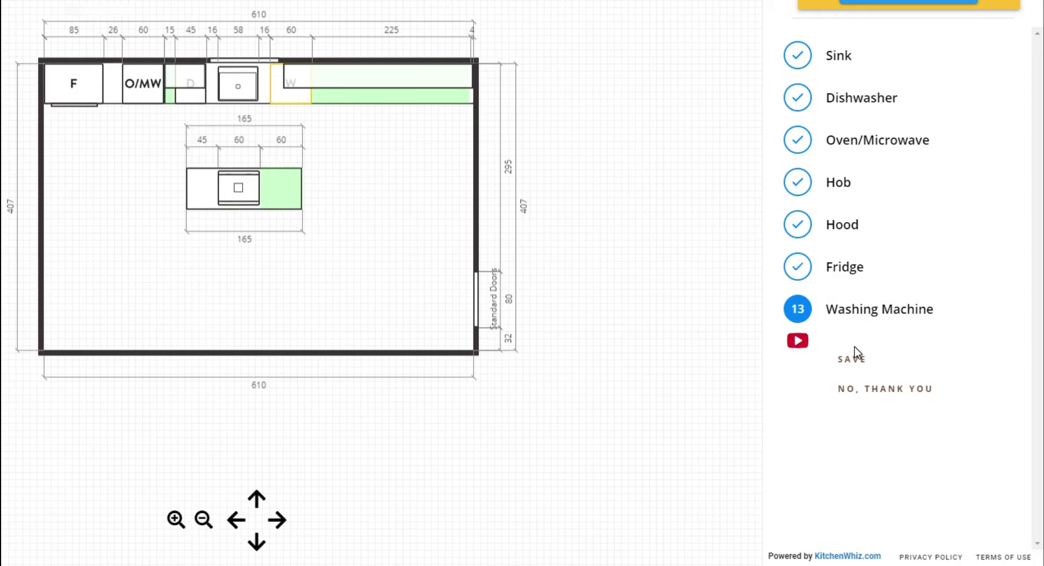
left_click(852, 360)
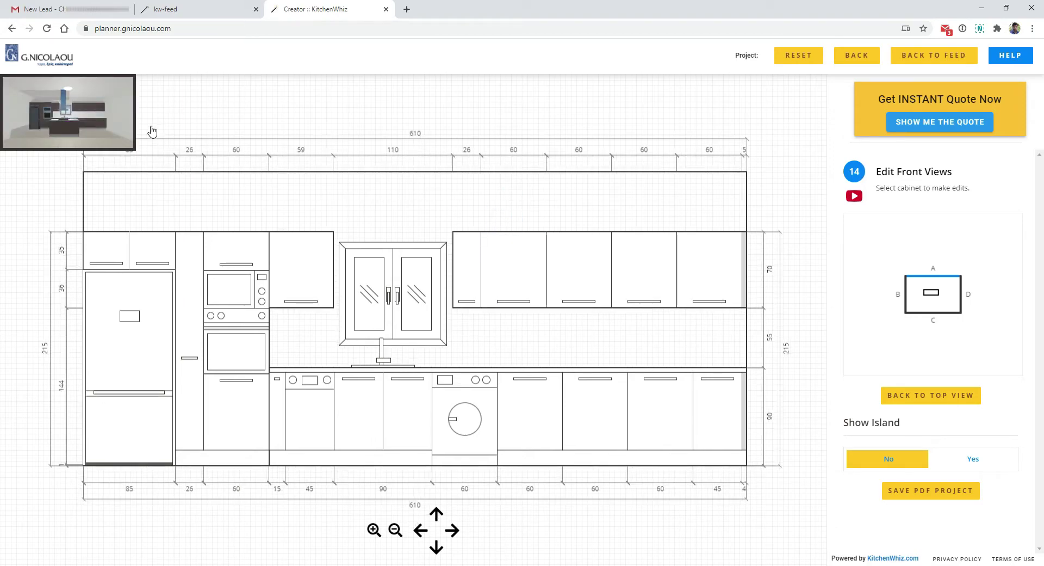
Preview the kitchen in 3D, then apply Masonia wood to all cabinet fronts
left_click_drag(135, 148, 192, 178)
left_click(192, 178)
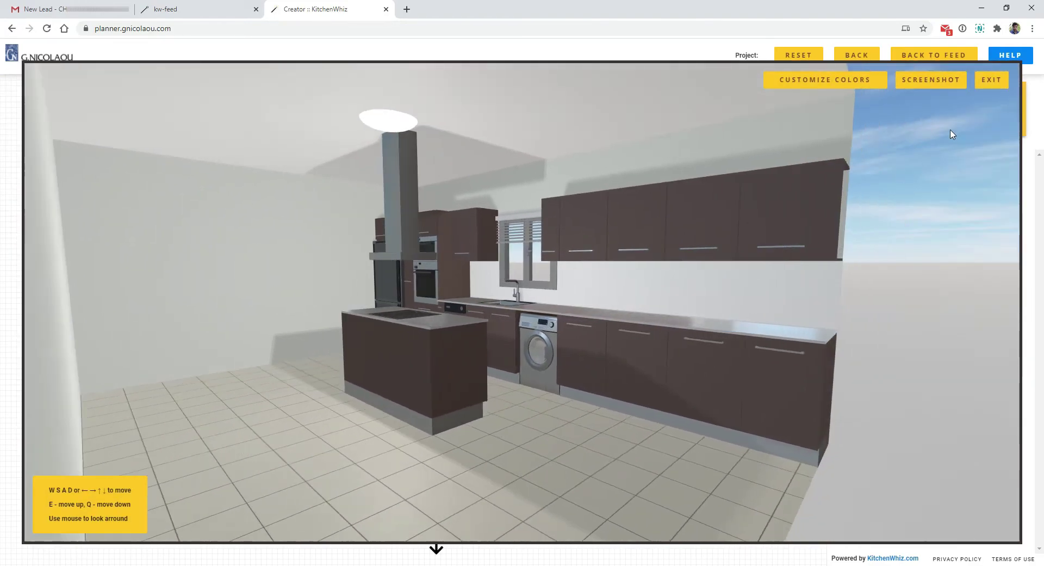
left_click(1005, 91)
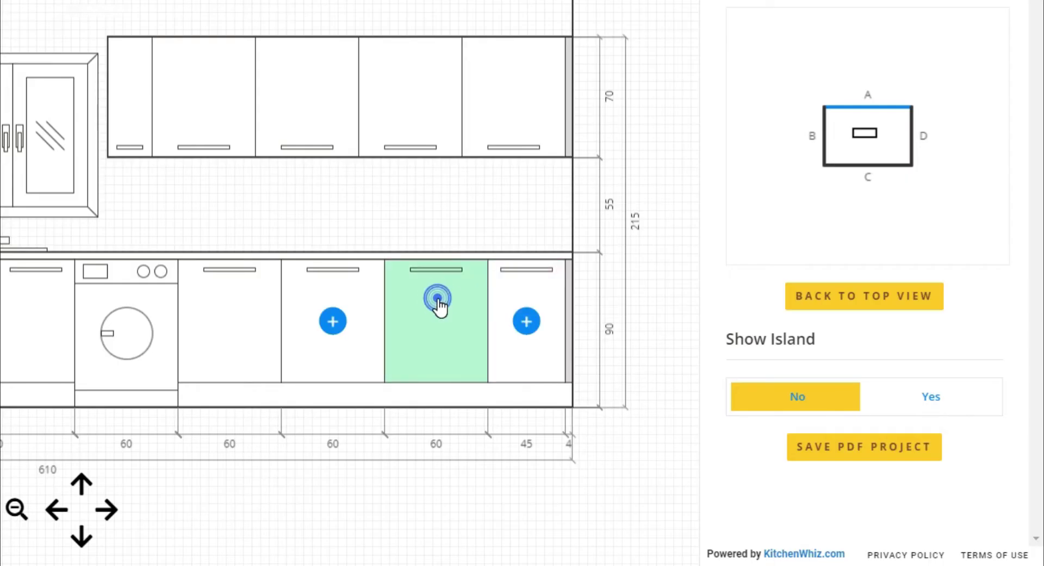
left_click(666, 416)
scroll(769, 266, "down", 10)
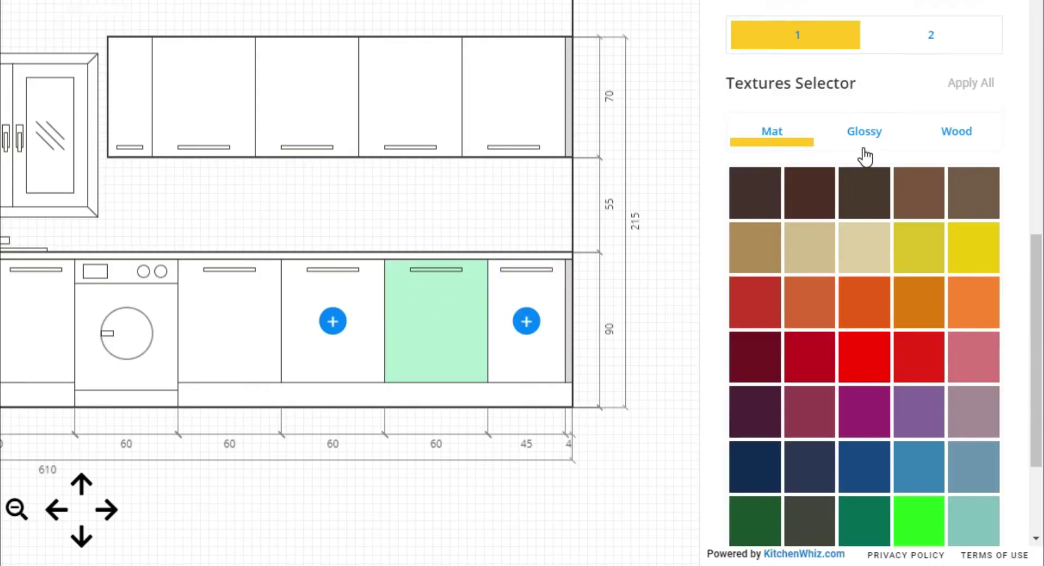
left_click(949, 132)
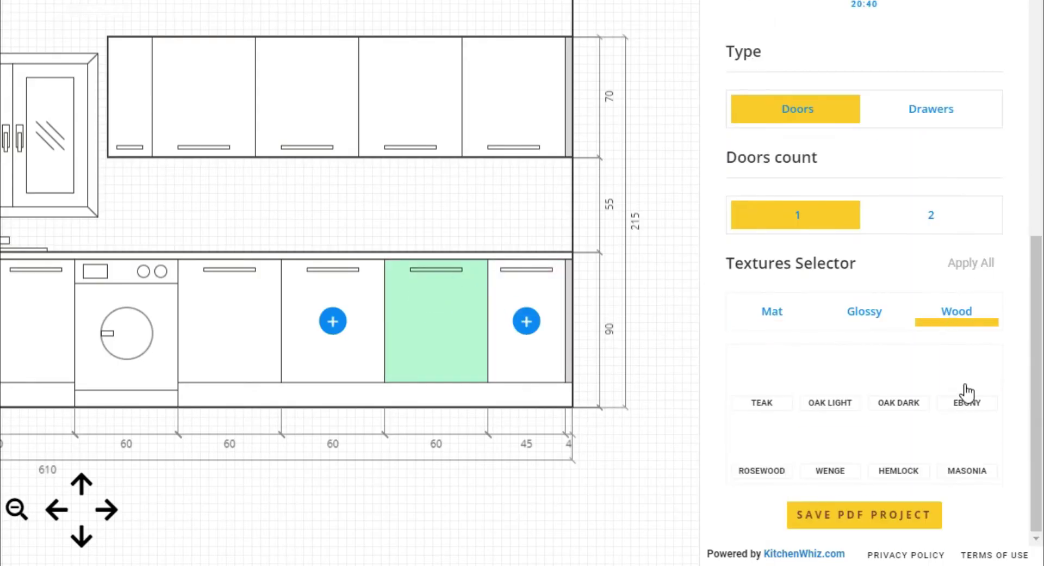
left_click(962, 440)
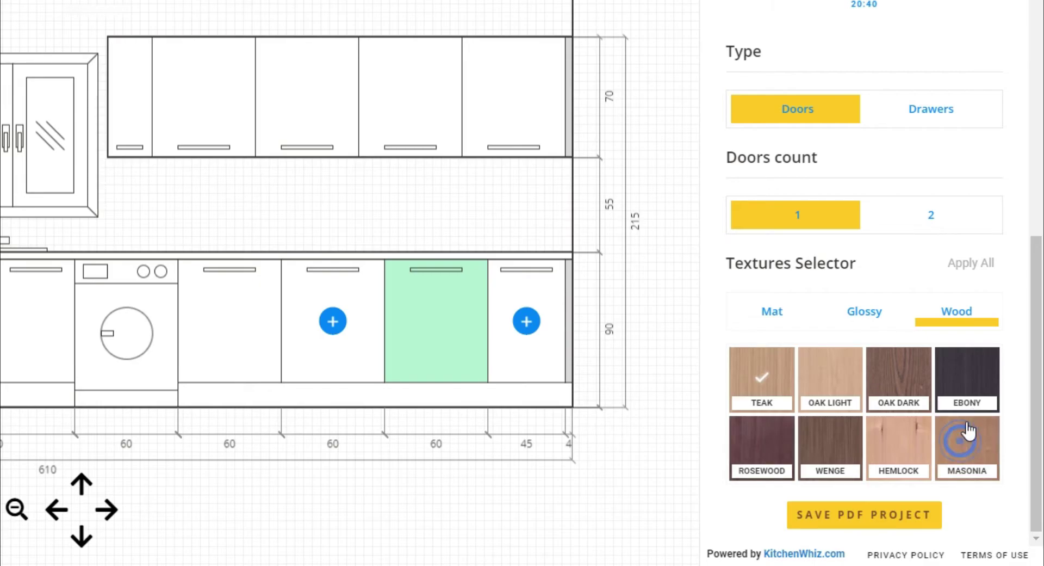
left_click(972, 263)
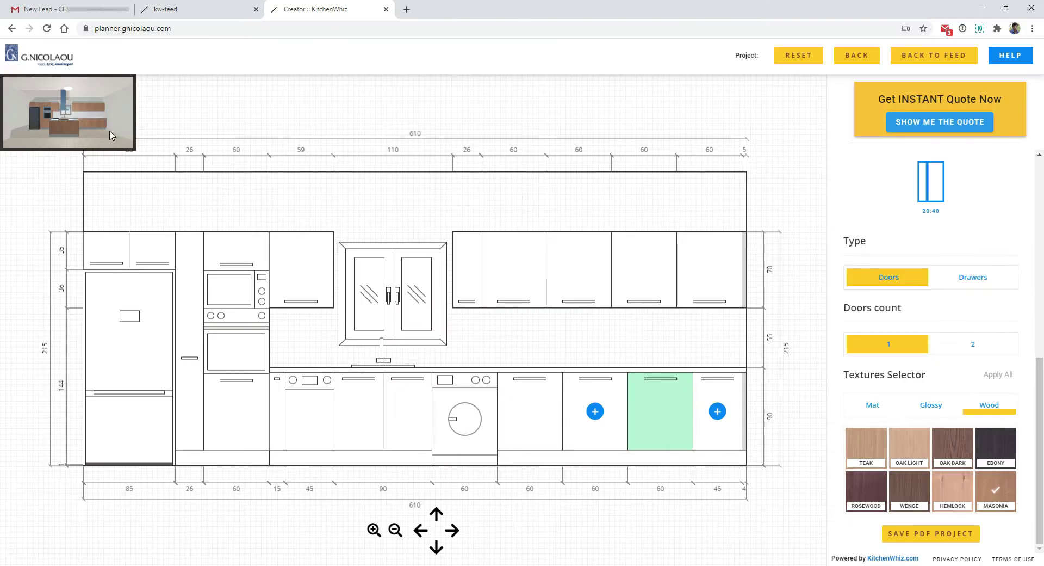
Rotate around the kitchen in 3D to check the Masonia wood fronts
left_click(72, 109)
left_click(622, 348)
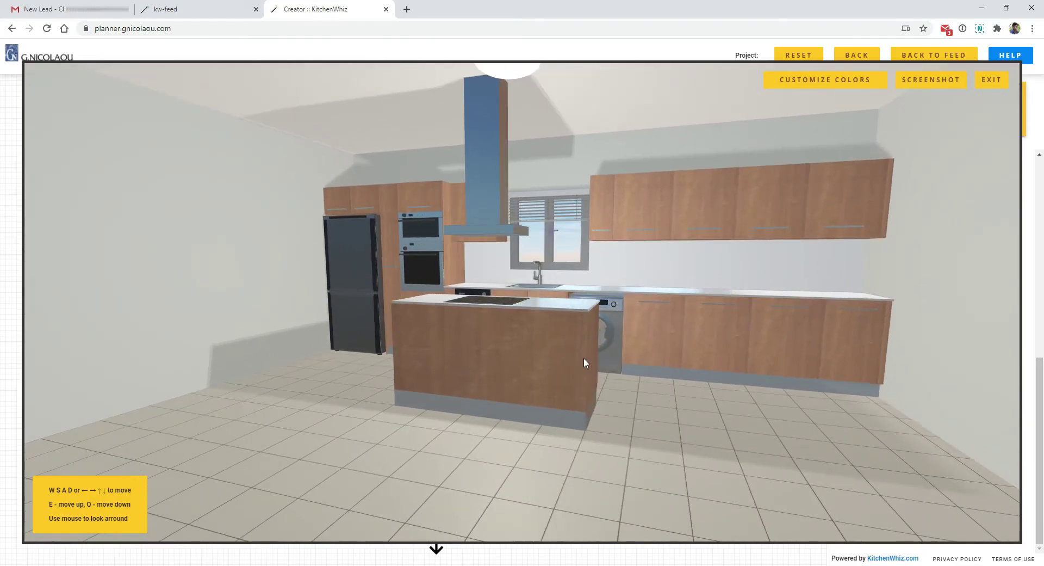
left_click(991, 79)
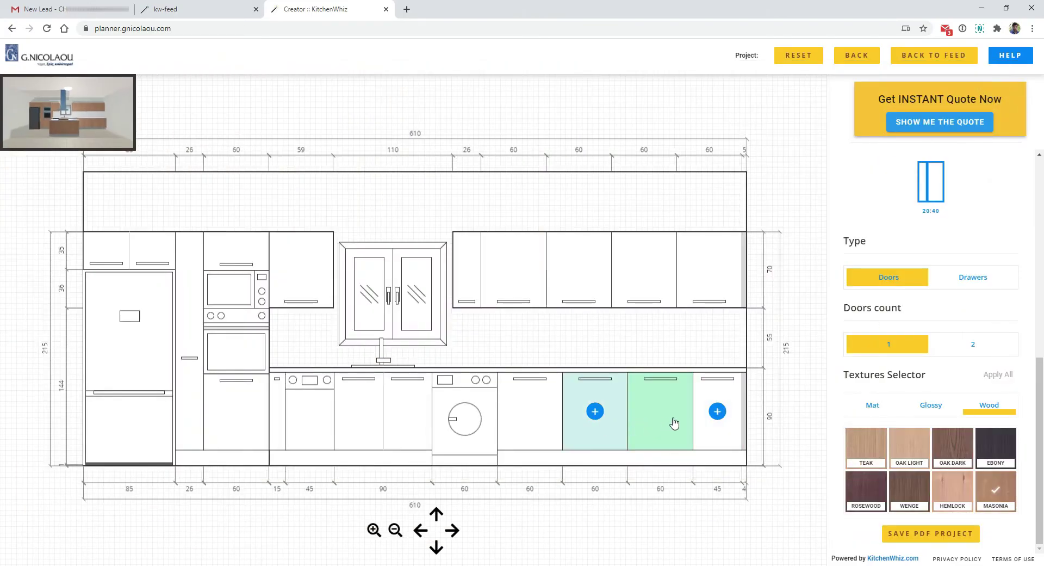
Join the base cabinet second from the right with its left neighbour into a 120 cm unit
left_click(672, 421)
left_click(597, 414)
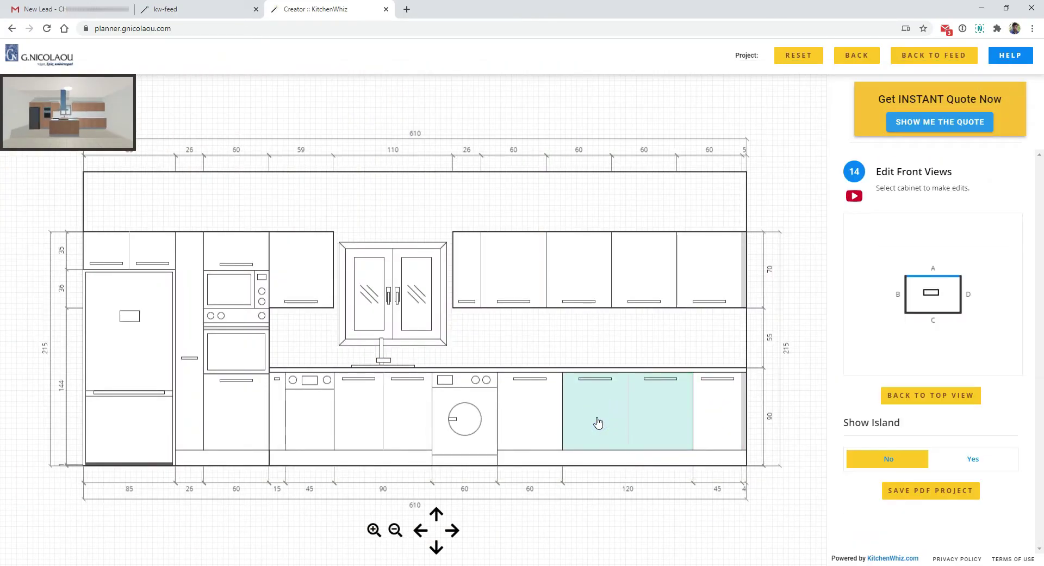
left_click(596, 415)
scroll(859, 399, "down", 4)
scroll(886, 376, "down", 4)
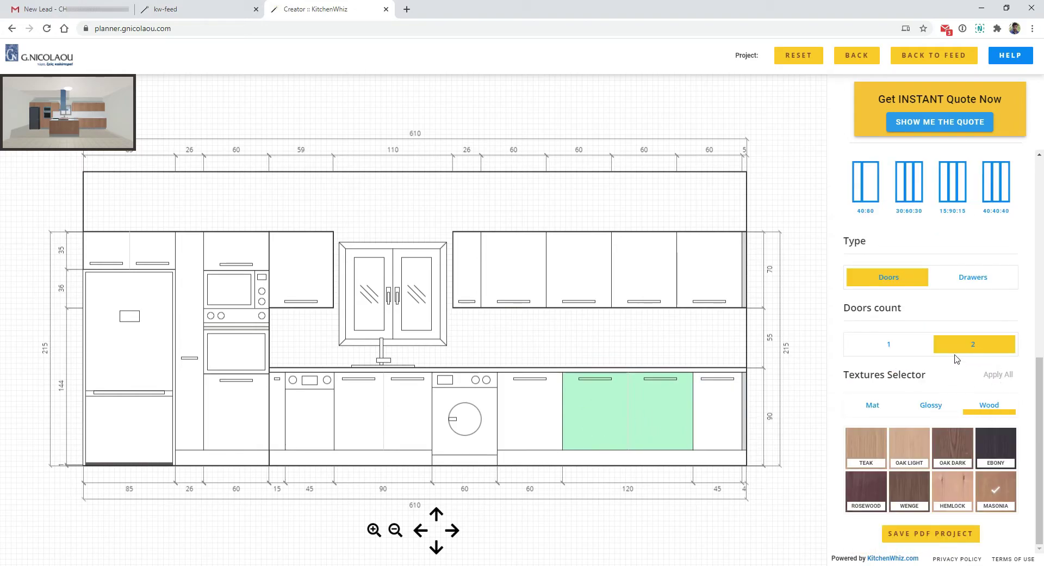
Give the 120 cm cabinet a Type 3 two-drawer front and return to top view
left_click(973, 279)
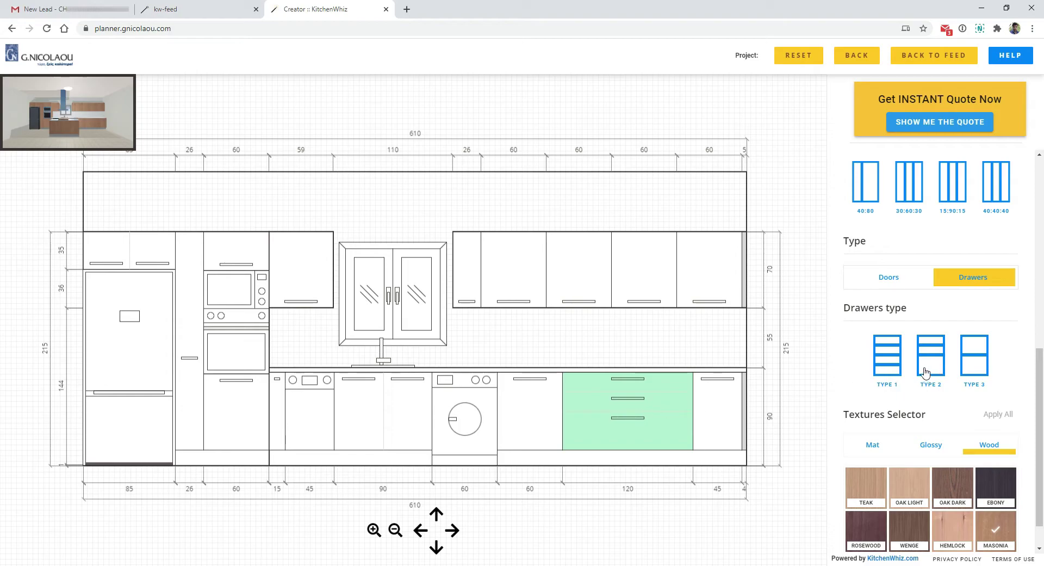
left_click(887, 361)
left_click(970, 365)
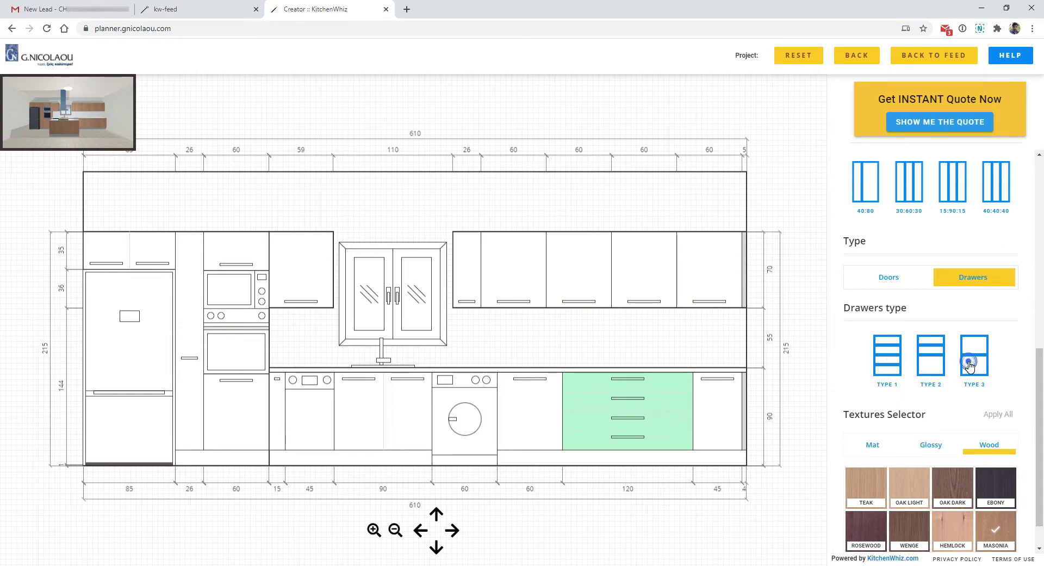
left_click(617, 329)
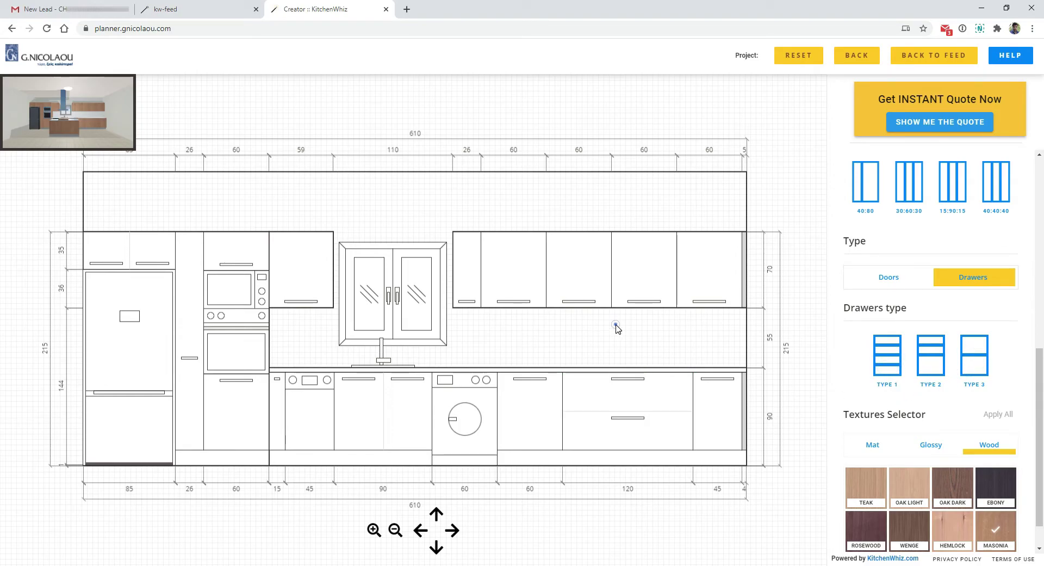
left_click(533, 344)
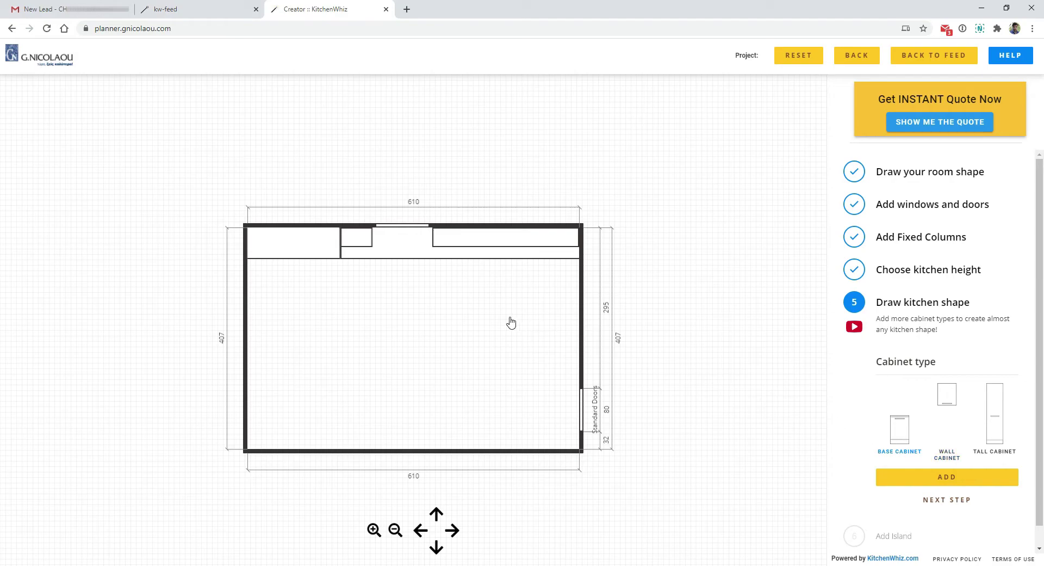
Stretch the top-wall base and wall cabinet runs down the right wall into an L, then save
left_click(471, 254)
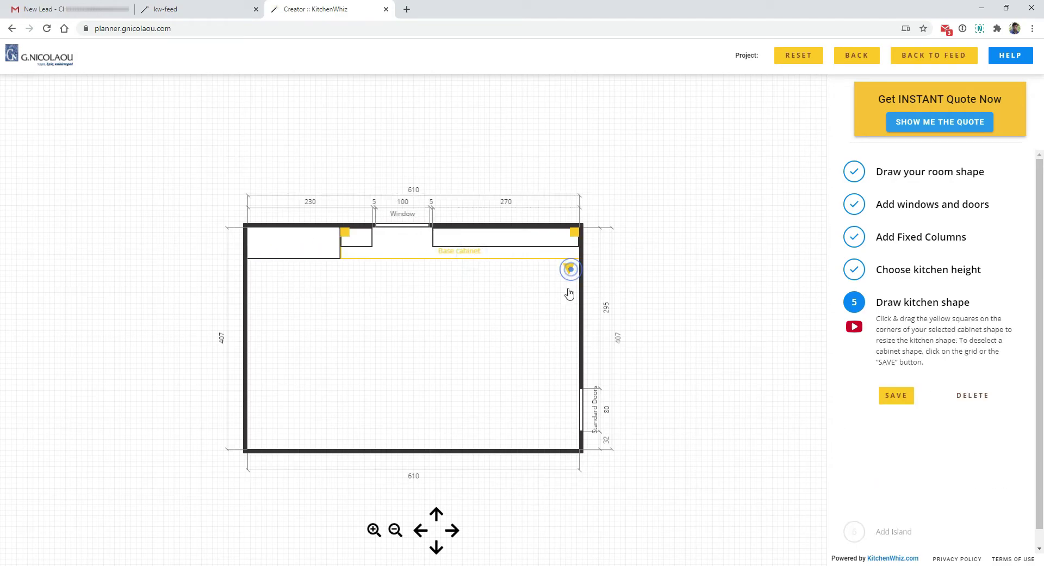
left_click_drag(570, 294, 560, 350)
left_click(503, 303)
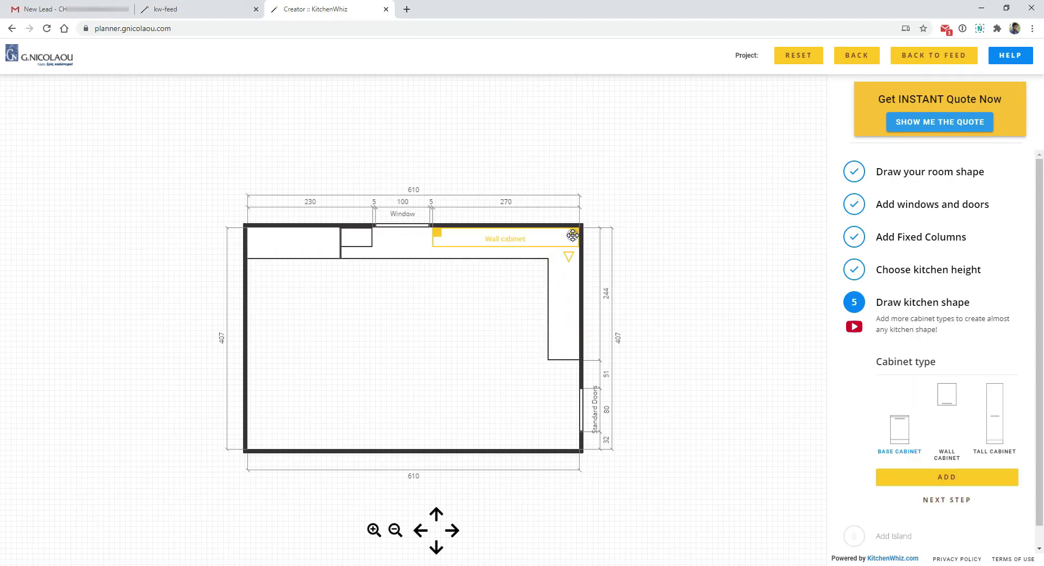
left_click_drag(573, 235, 570, 354)
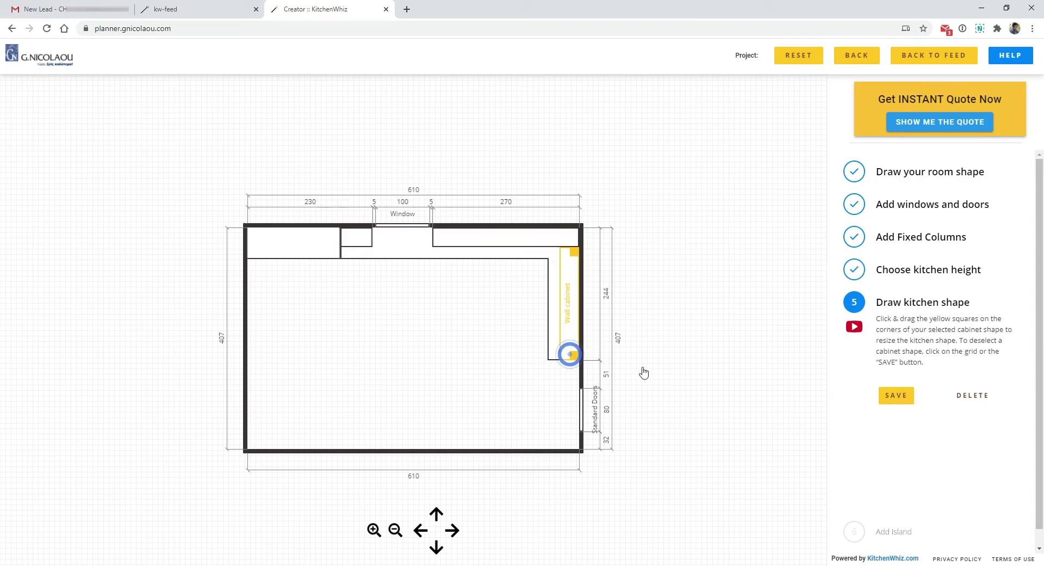
left_click(896, 396)
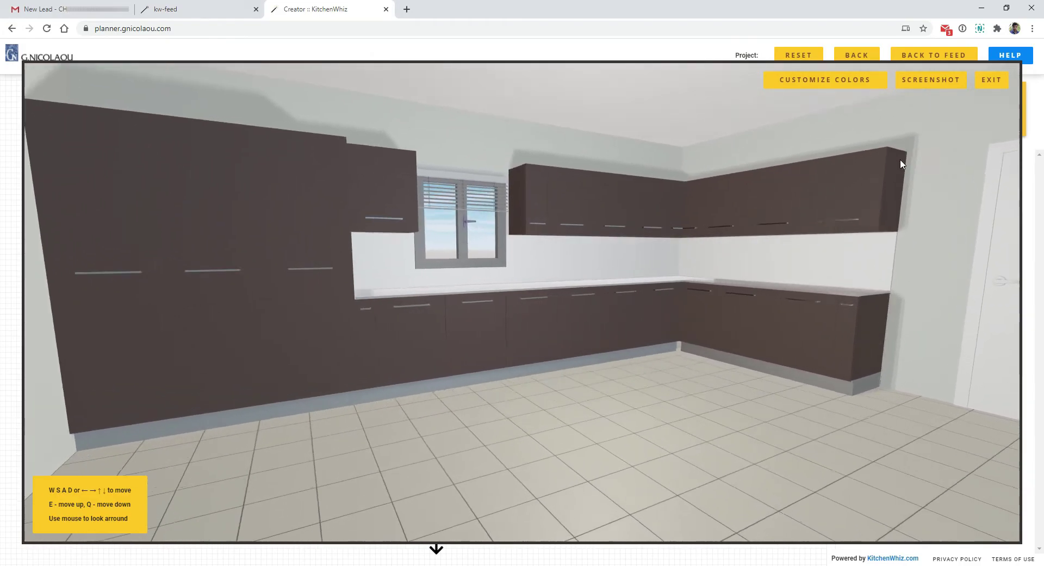
Leave 3D, preview the instant-quote request form, then switch to the Gmail New Lead email
left_click(991, 80)
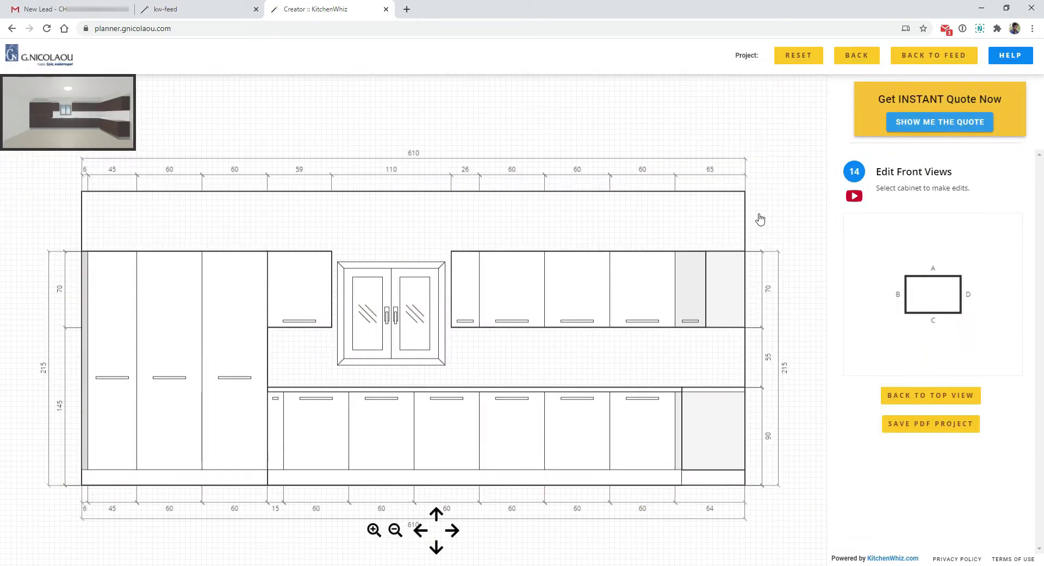
left_click(921, 127)
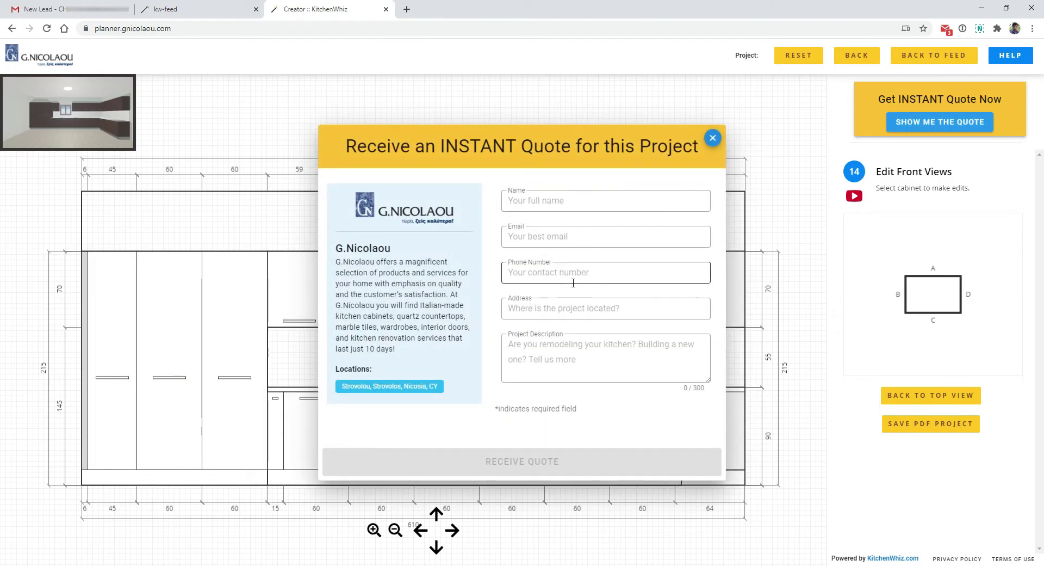
left_click(49, 10)
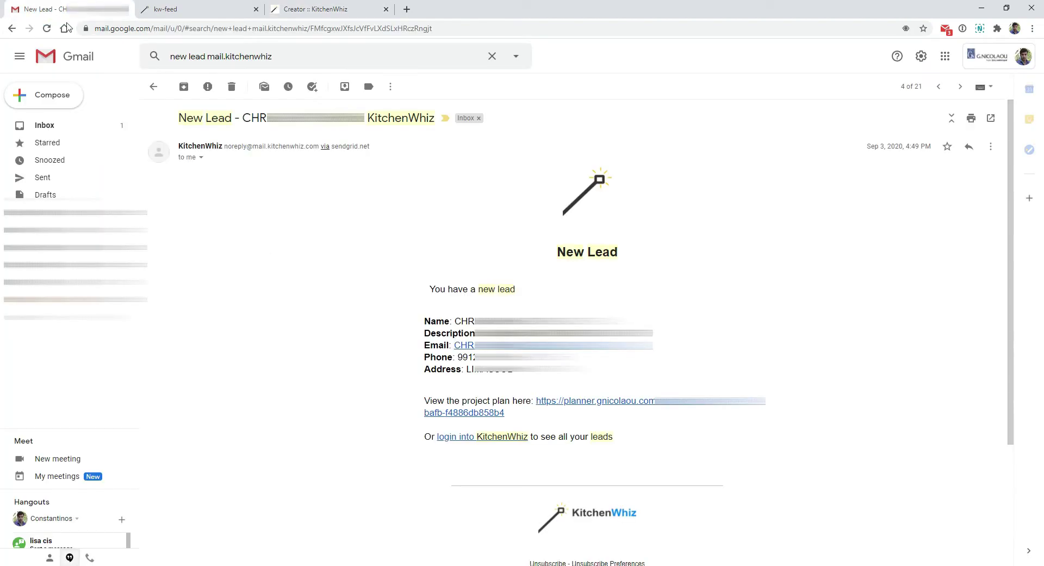
Highlight the lead's contact details and description line in the New Lead email
left_click_drag(438, 324, 429, 367)
left_click(435, 330)
left_click_drag(440, 321, 434, 345)
left_click(433, 344)
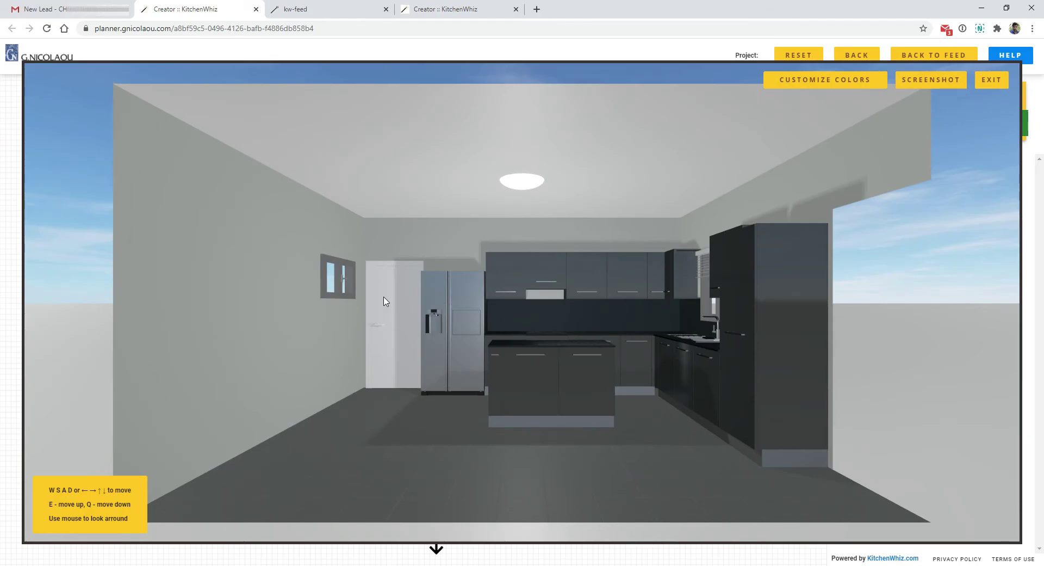
key("w")
left_click_drag(384, 301, 564, 297)
key("s")
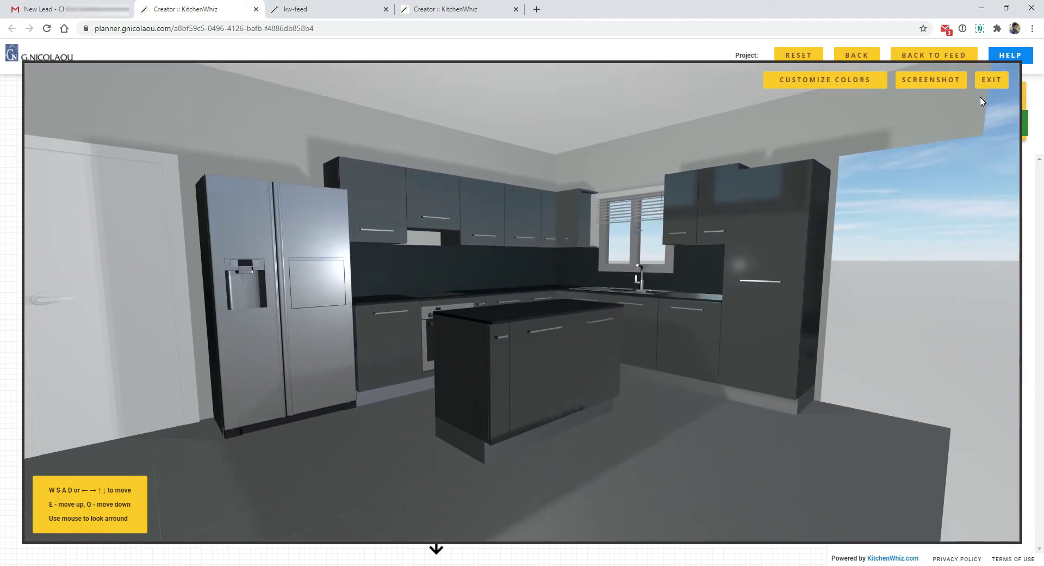
left_click(990, 82)
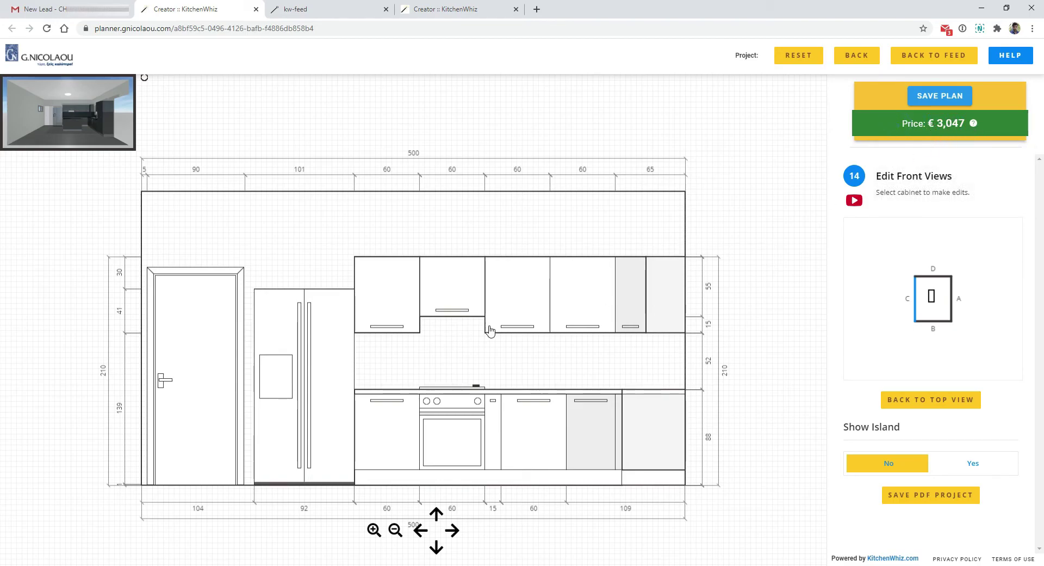
Pan the elevation drawing, then close the lead's project plan tab with Ctrl+W
left_click_drag(429, 366, 443, 345)
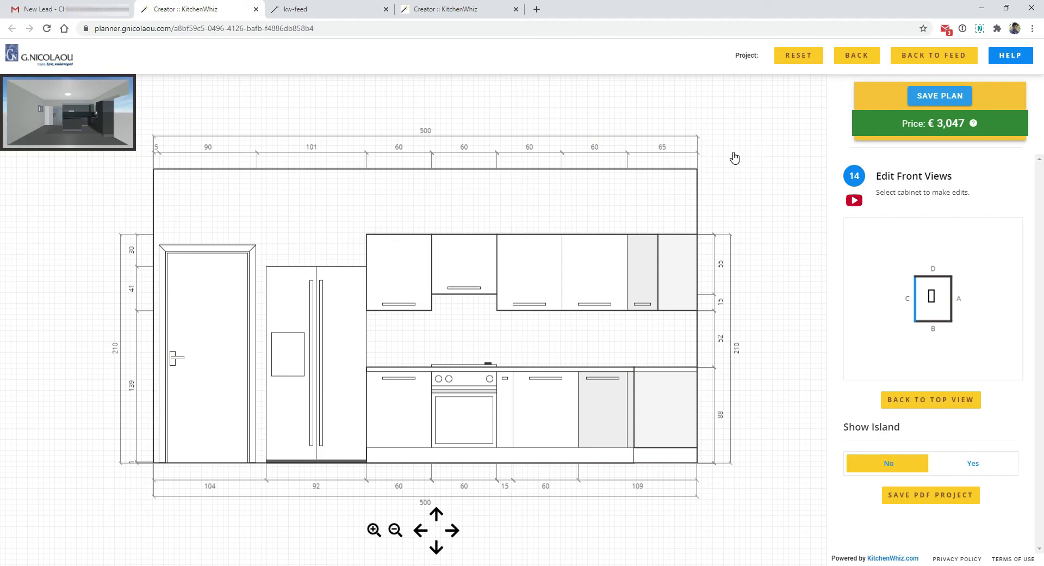
key("ctrl+w")
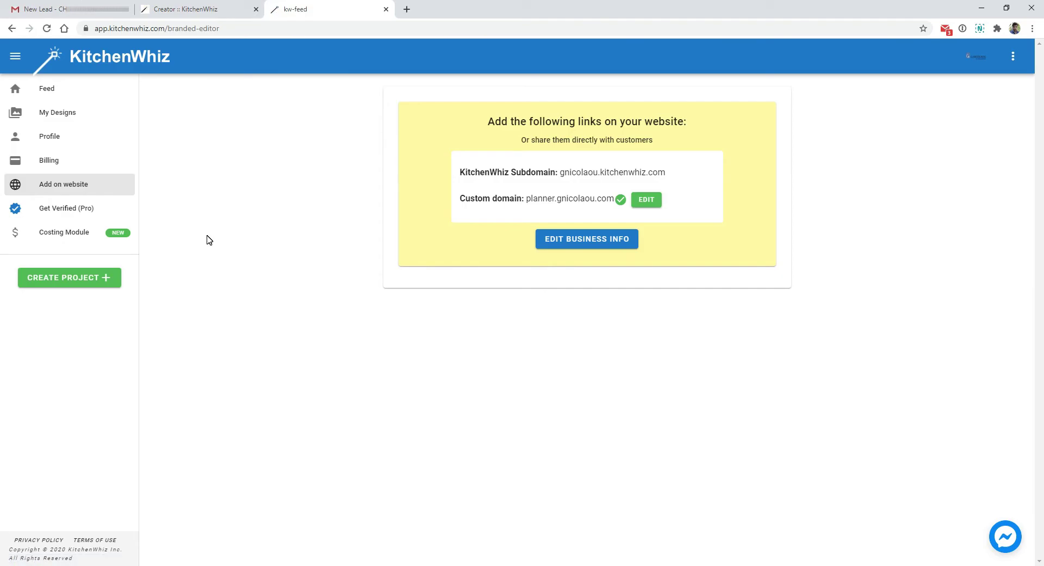
left_click(372, 200)
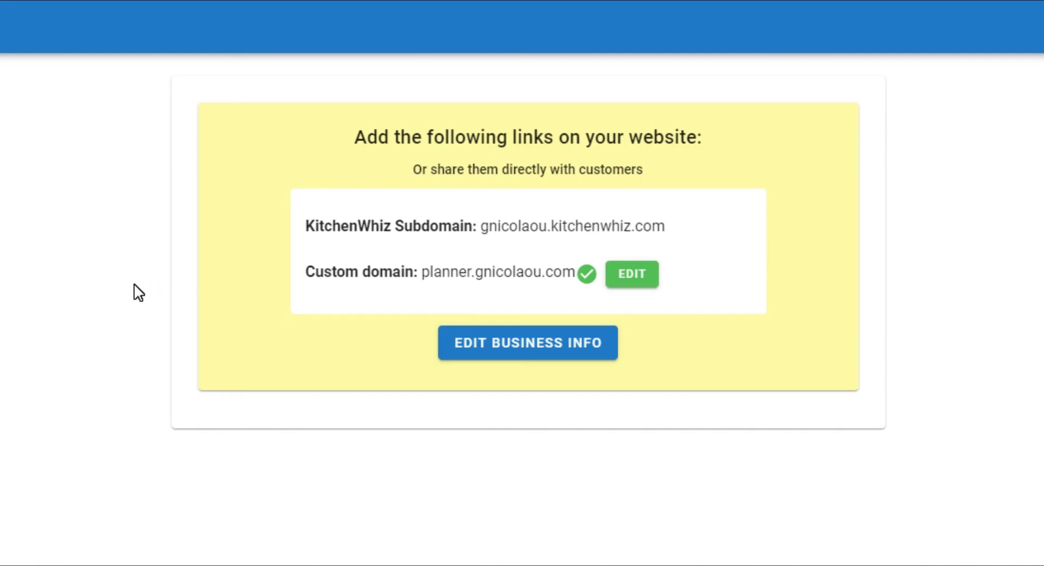
double_click(520, 226)
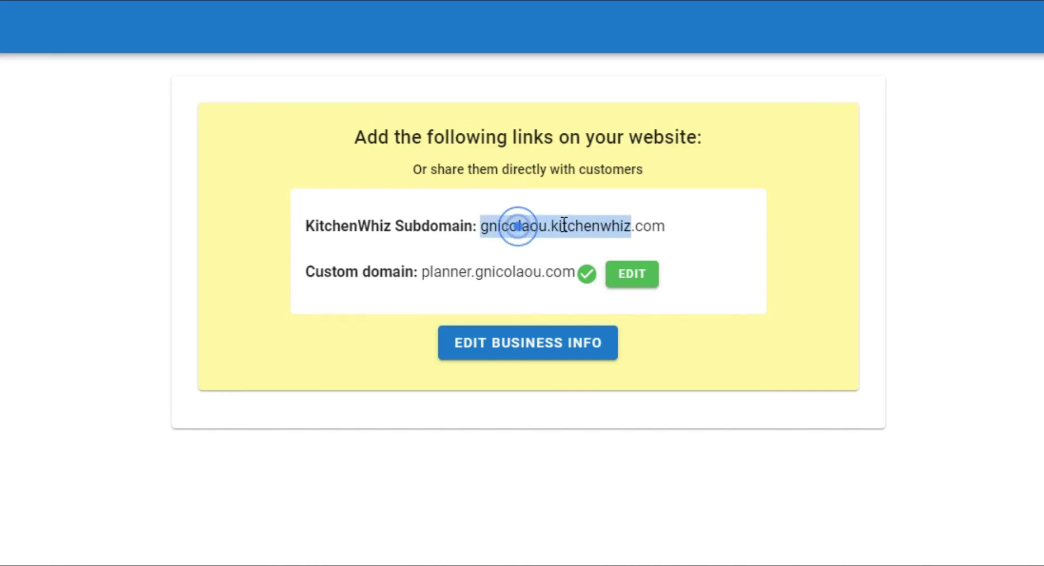
left_click(649, 227)
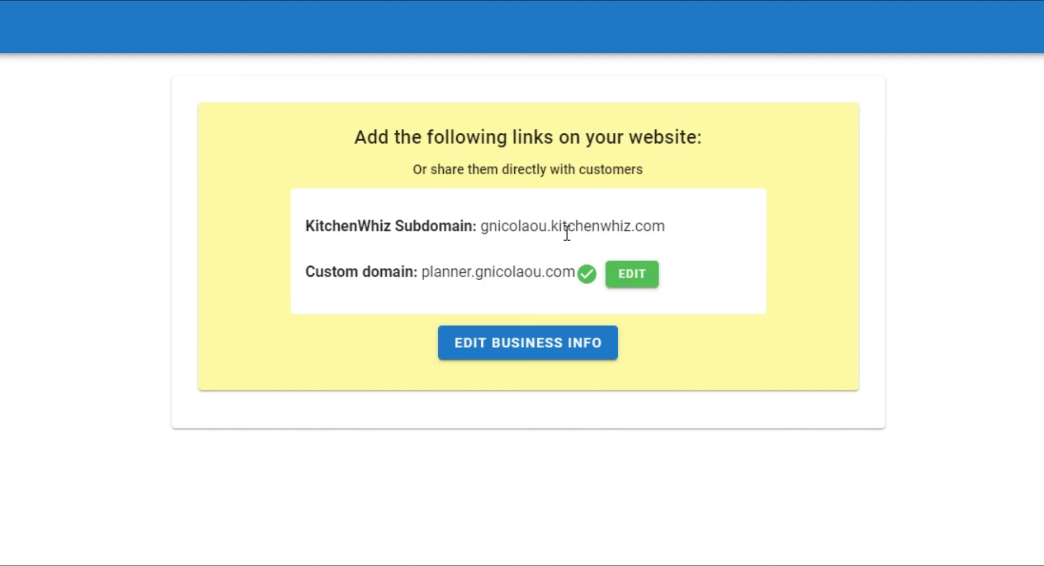
double_click(513, 226)
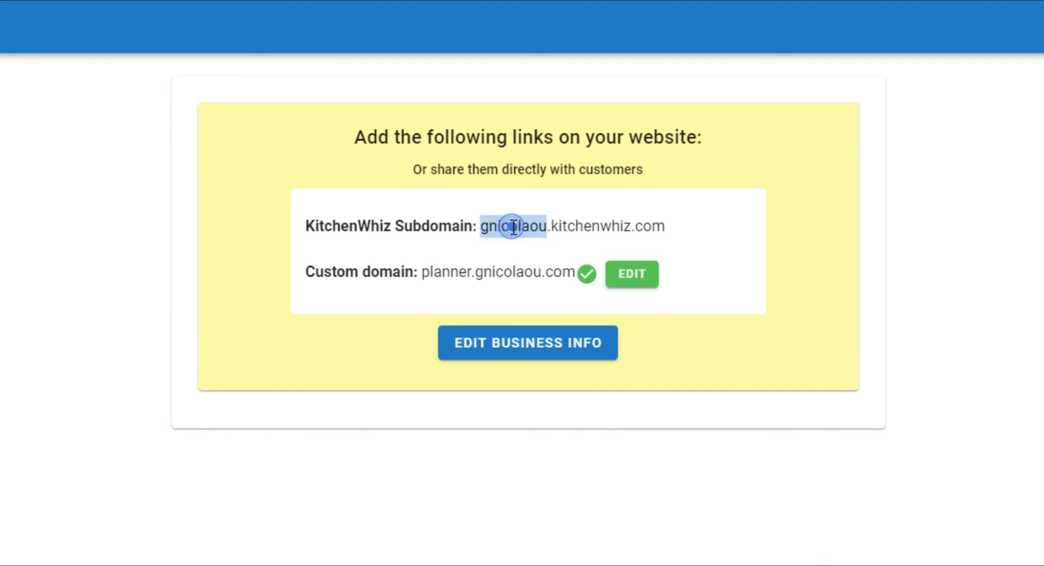
left_click(565, 226)
left_click_drag(565, 227, 660, 226)
left_click(656, 225)
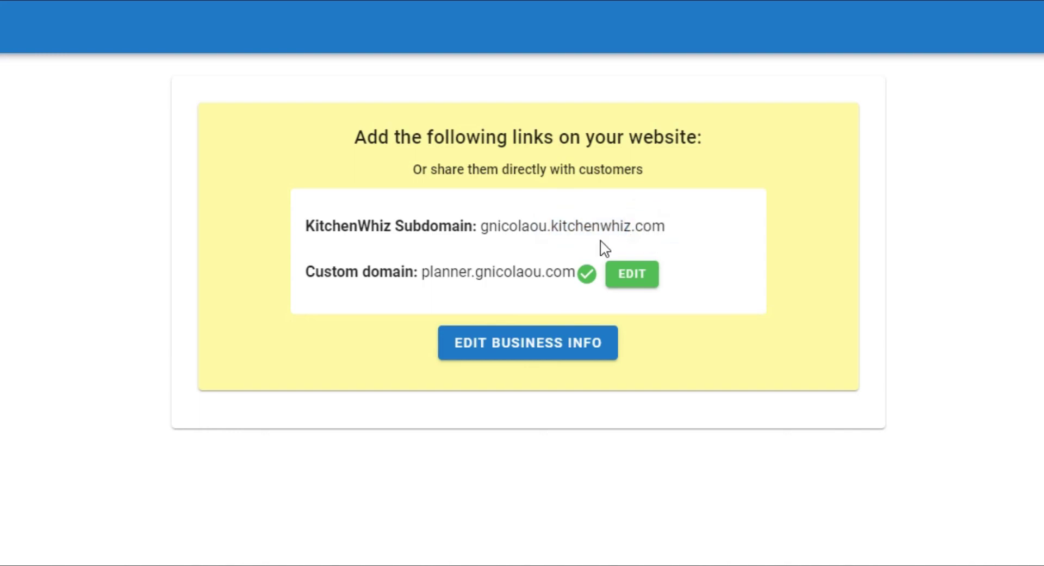
double_click(452, 271)
left_click_drag(452, 271, 566, 267)
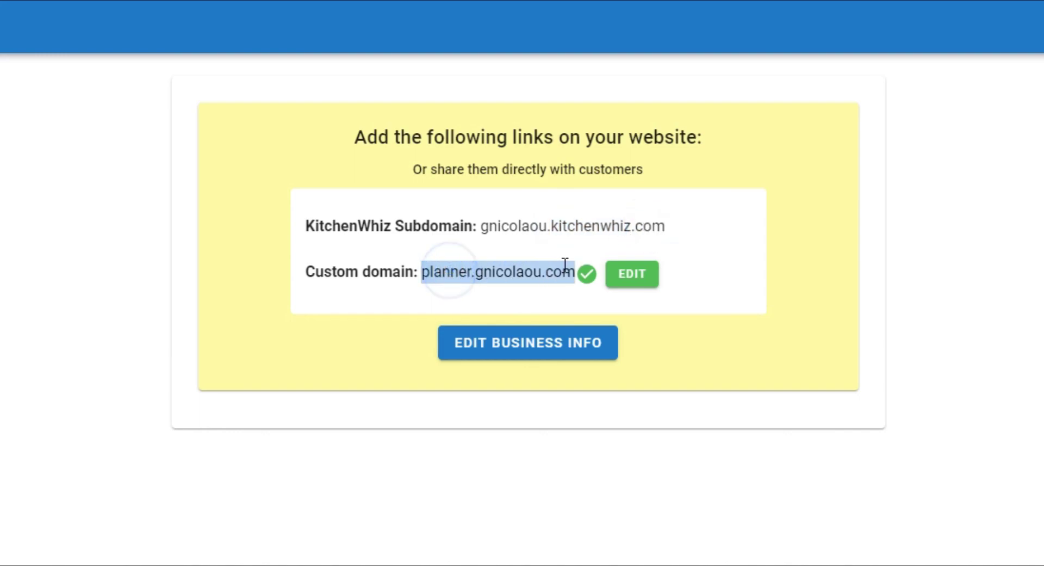
left_click(559, 260)
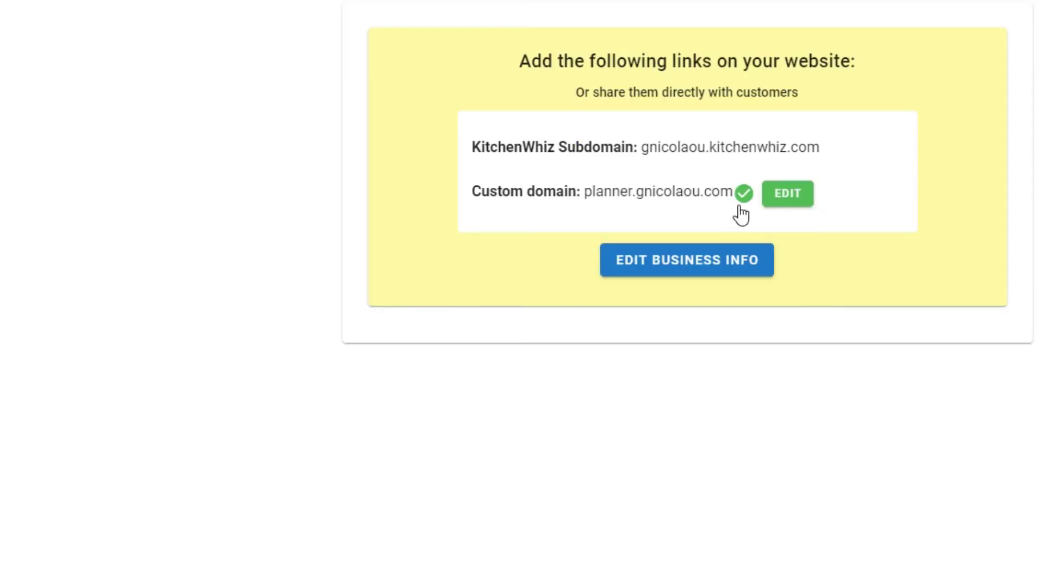
left_click(780, 192)
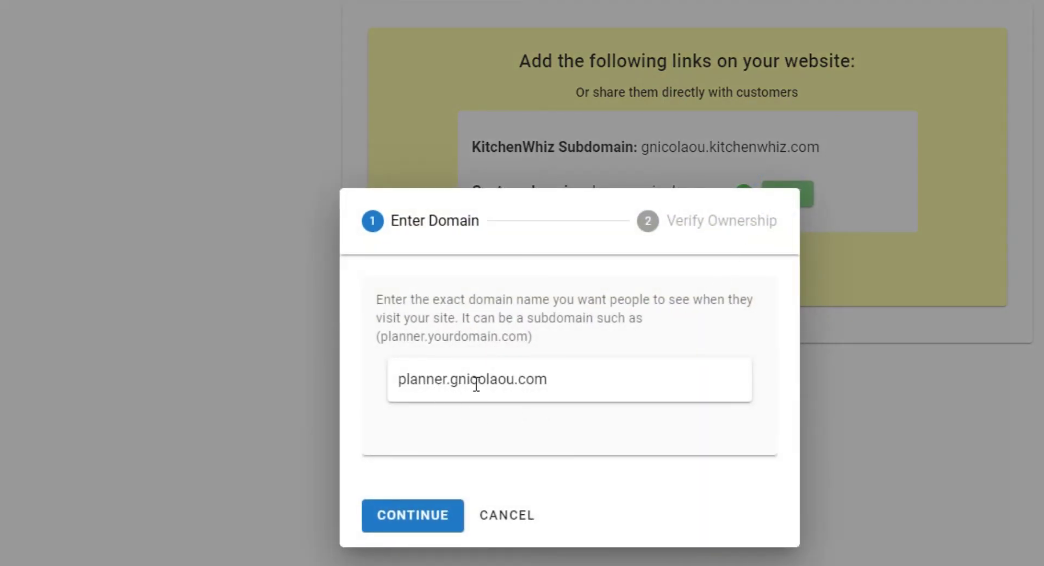
triple_click(435, 378)
left_click(549, 378)
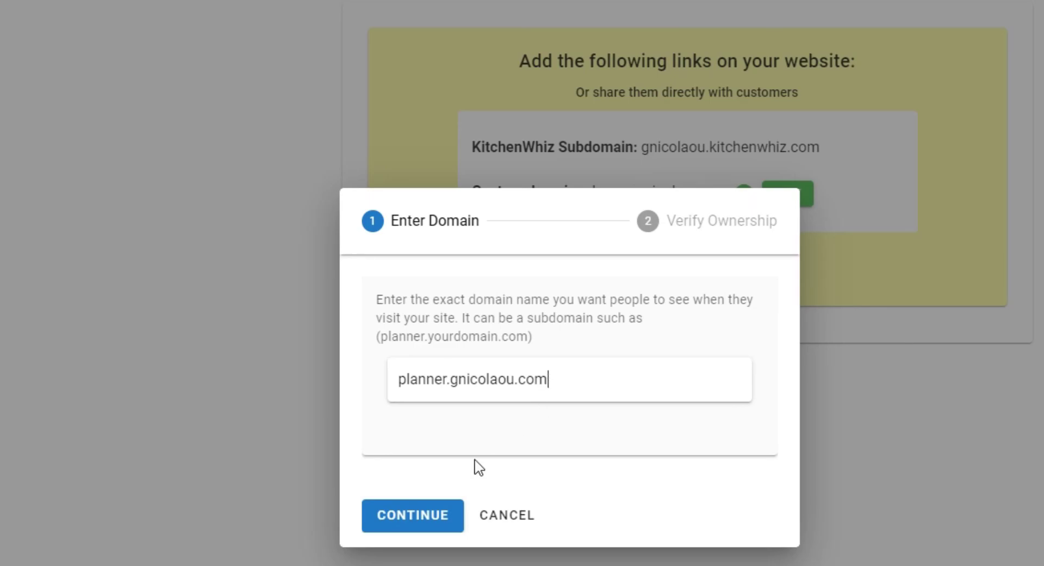
left_click(429, 511)
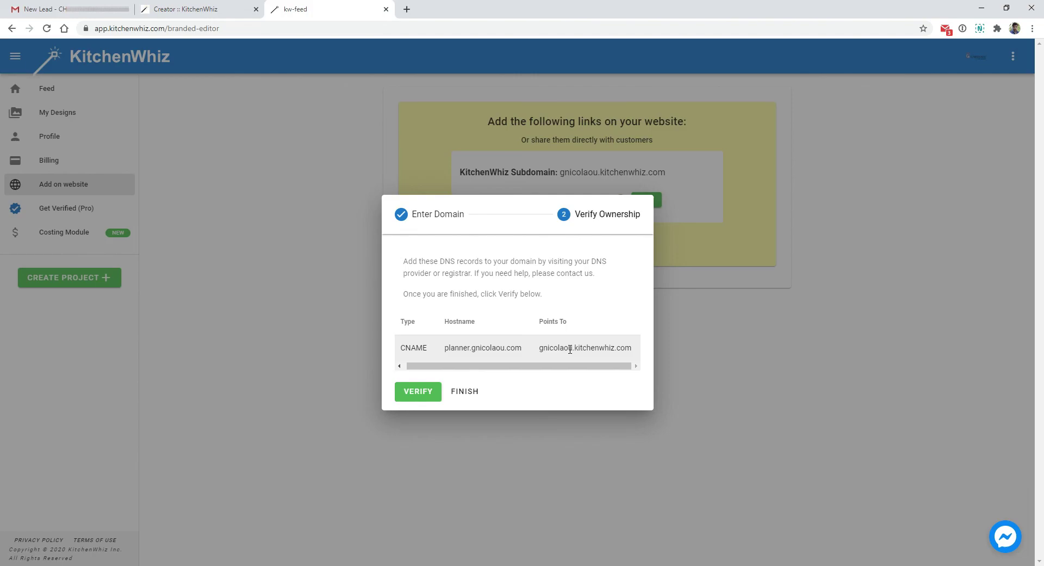
left_click(465, 391)
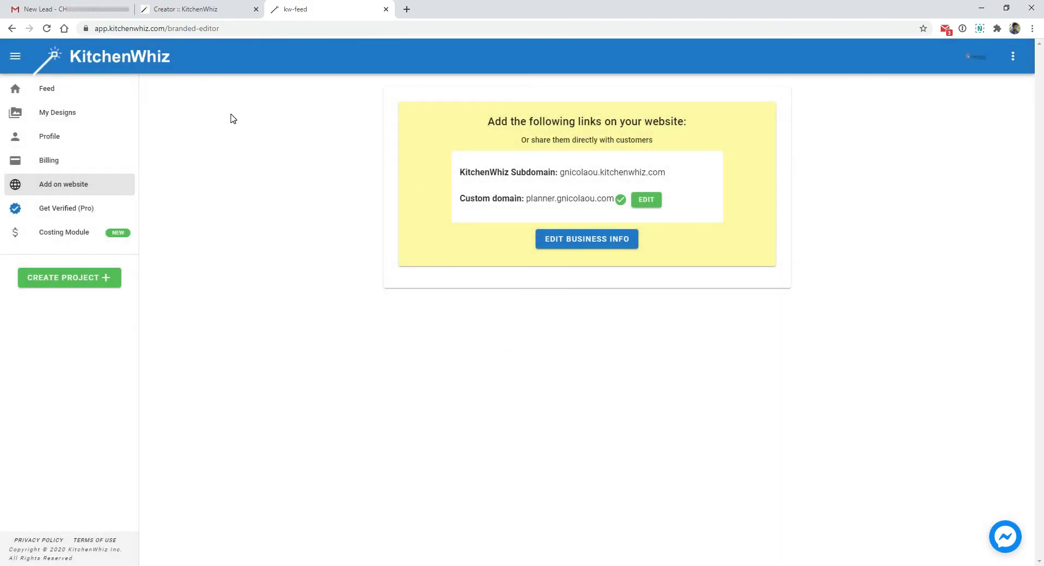